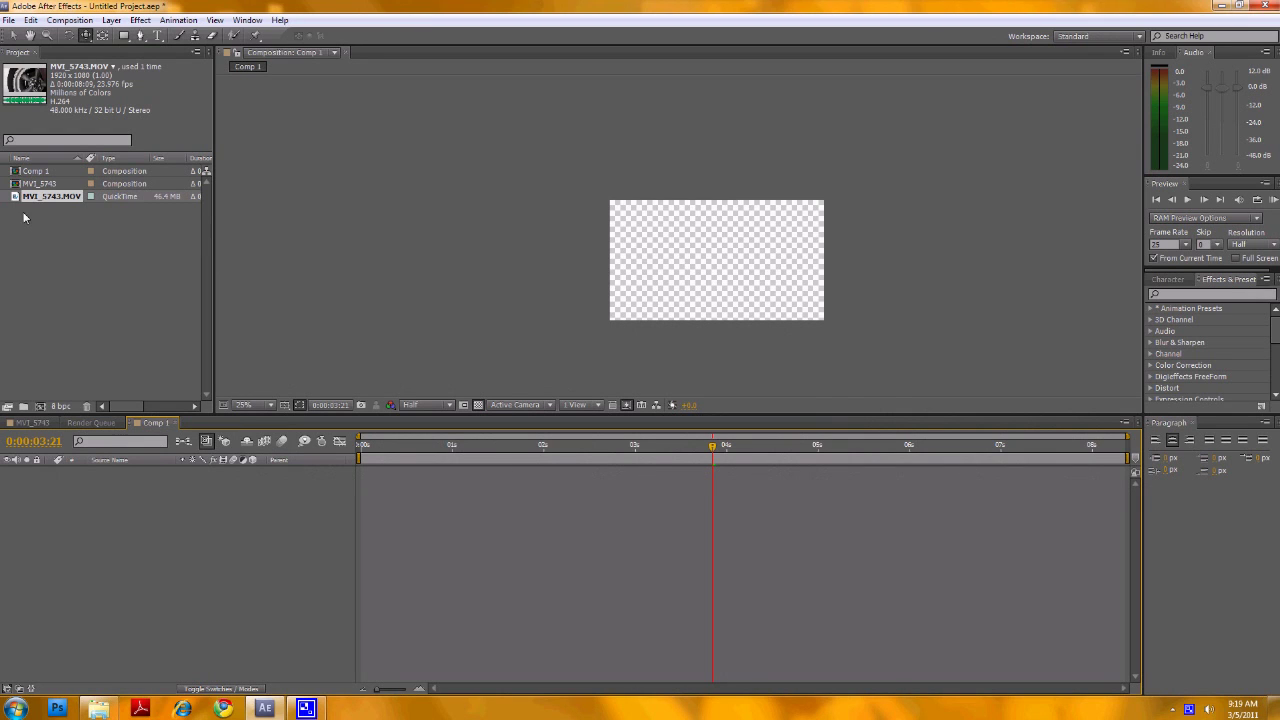
Add MVI_5743.MOV to Comp 1 and scrub to around 0:00:03:21
drag(40, 197, 287, 525)
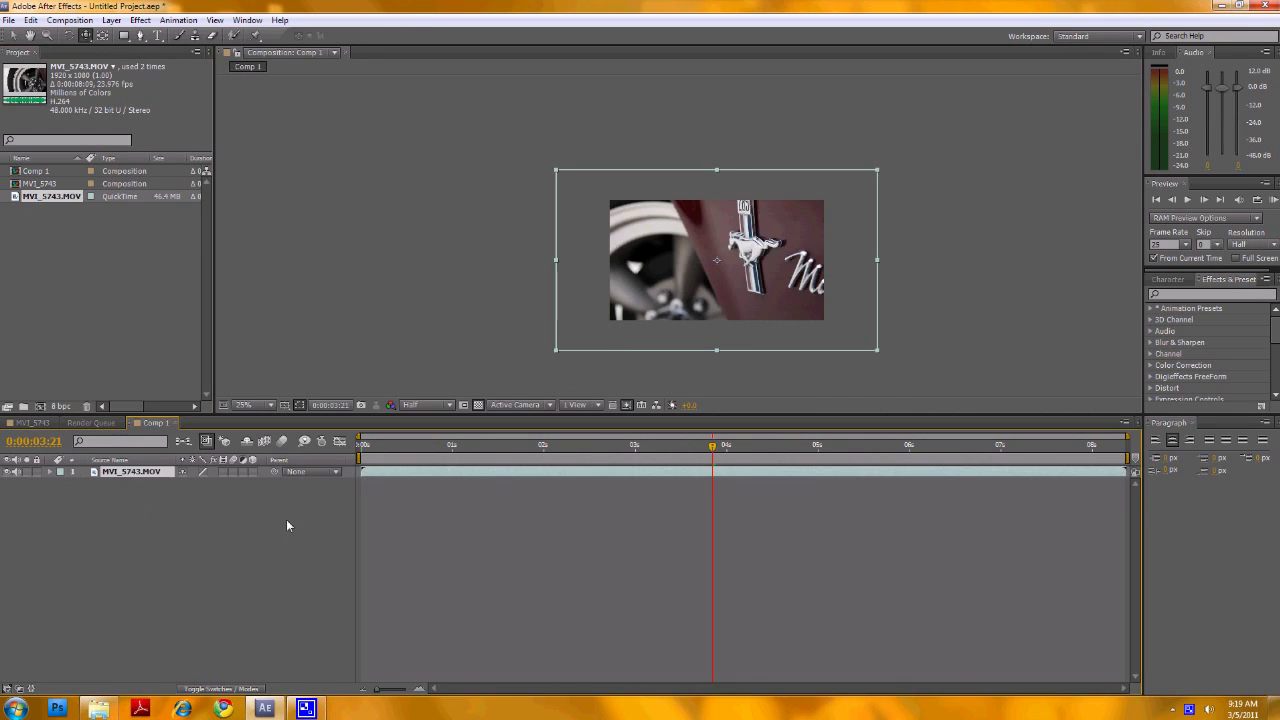
click(707, 453)
drag(707, 453, 712, 457)
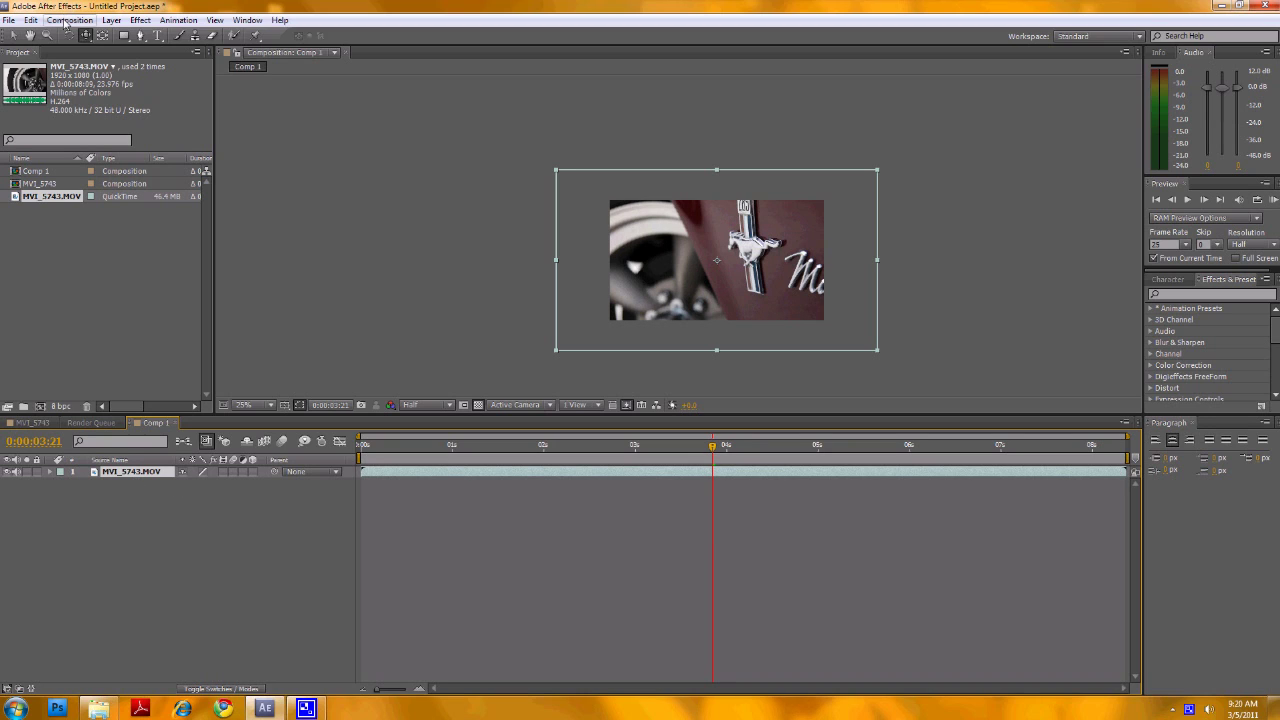
click(31, 20)
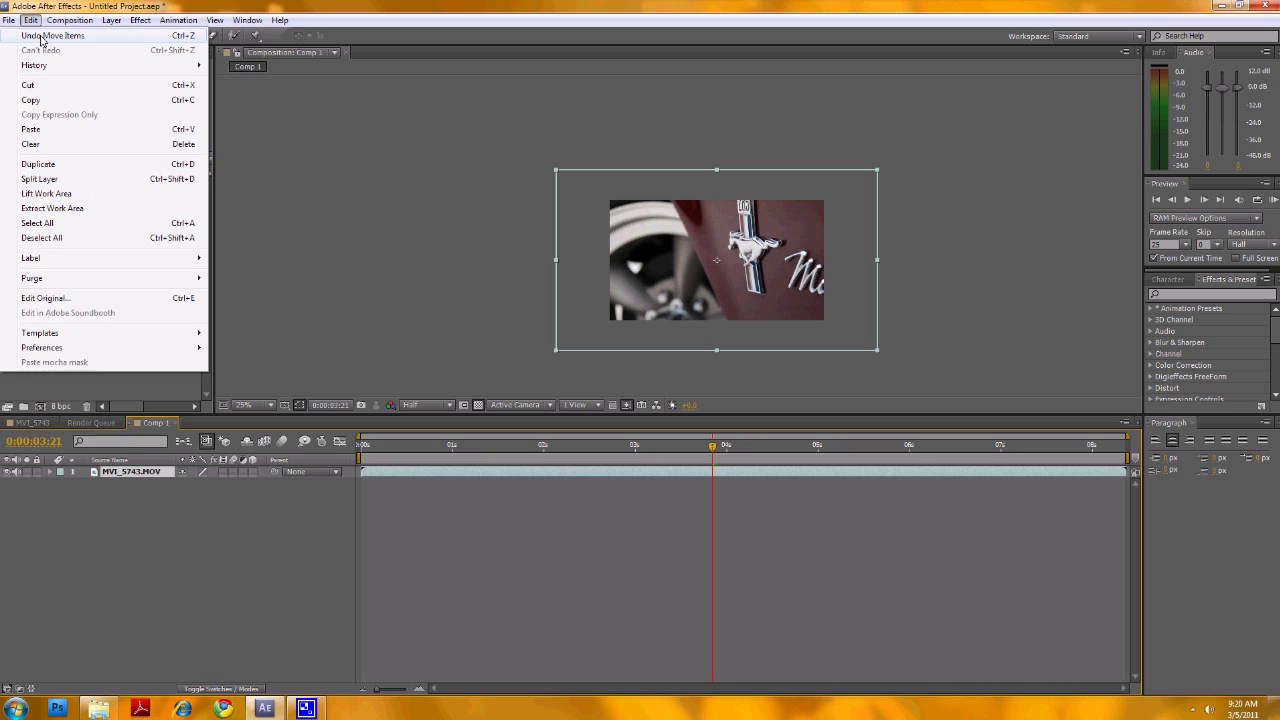
Duplicate the MVI_5743.MOV layer, expand both layers' Transform properties, and move the time back to 0:00:03:18
click(40, 164)
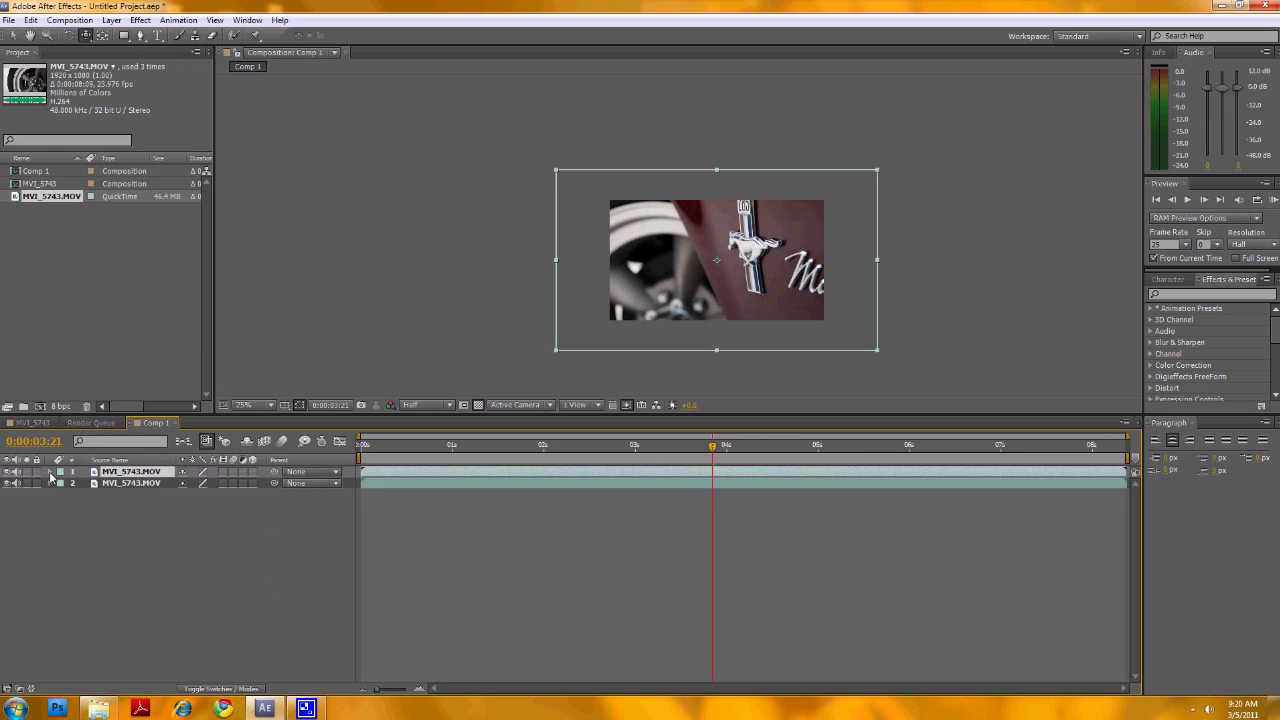
click(50, 471)
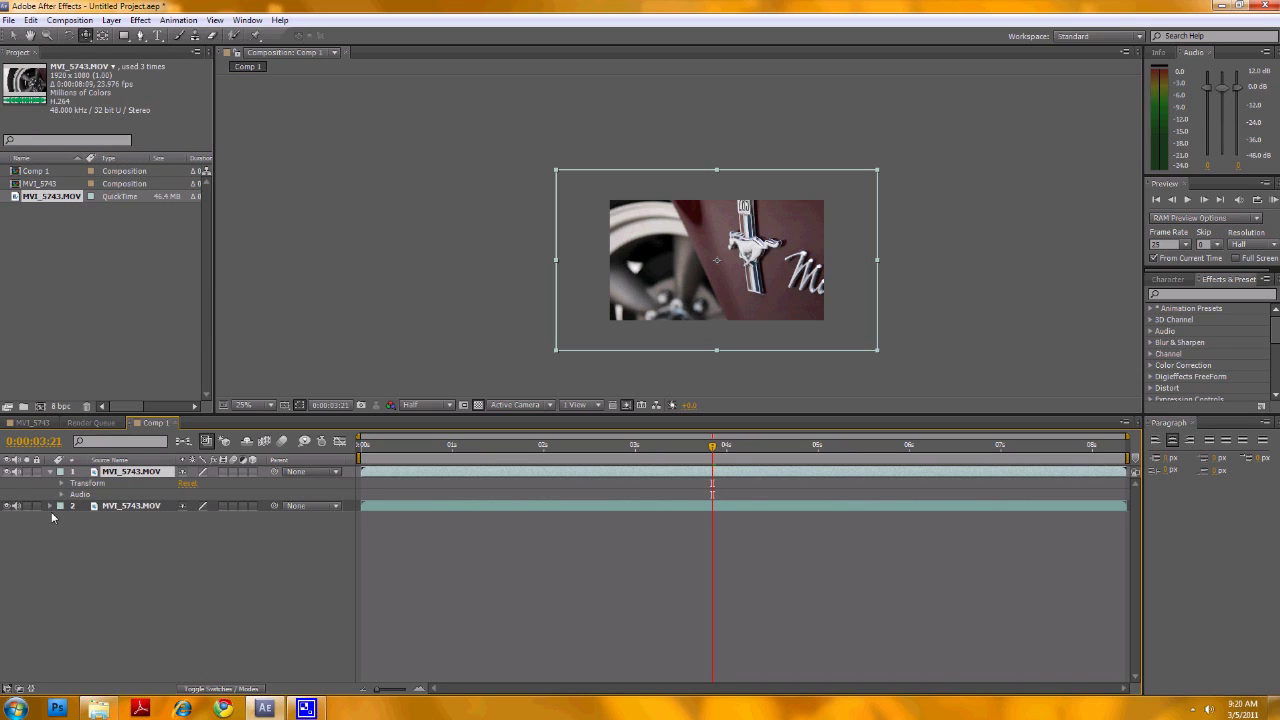
click(51, 506)
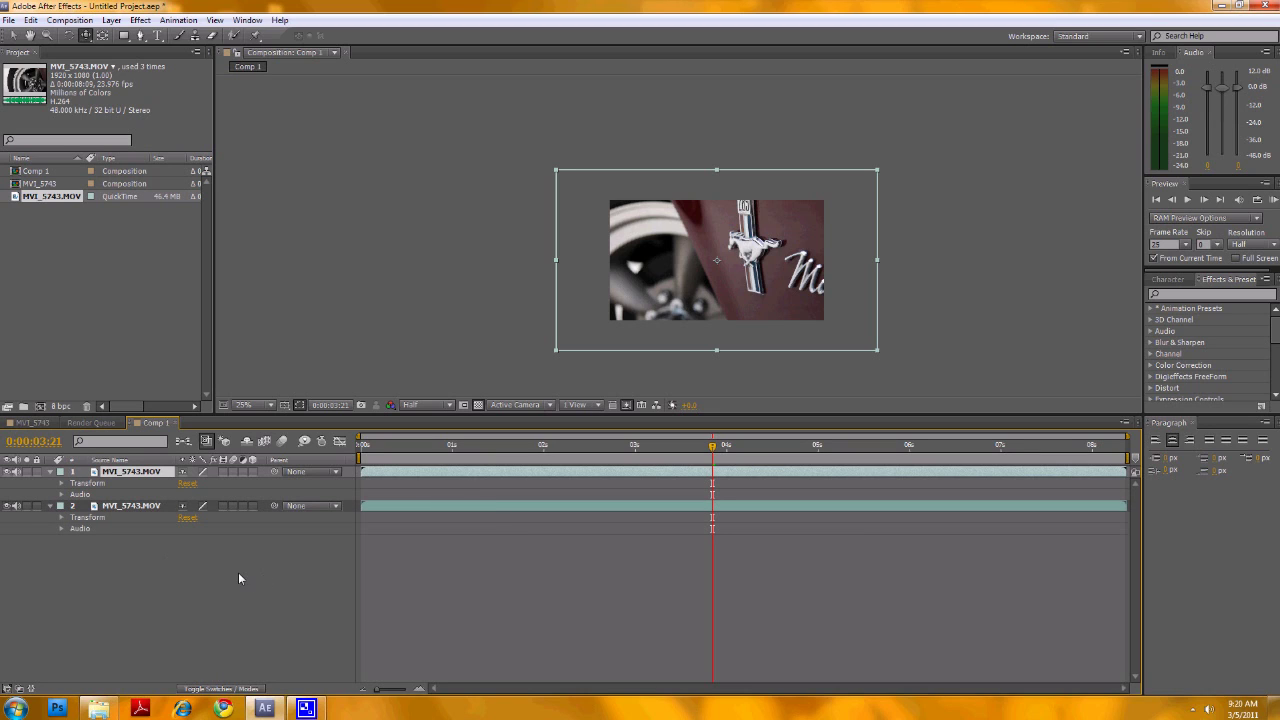
click(61, 484)
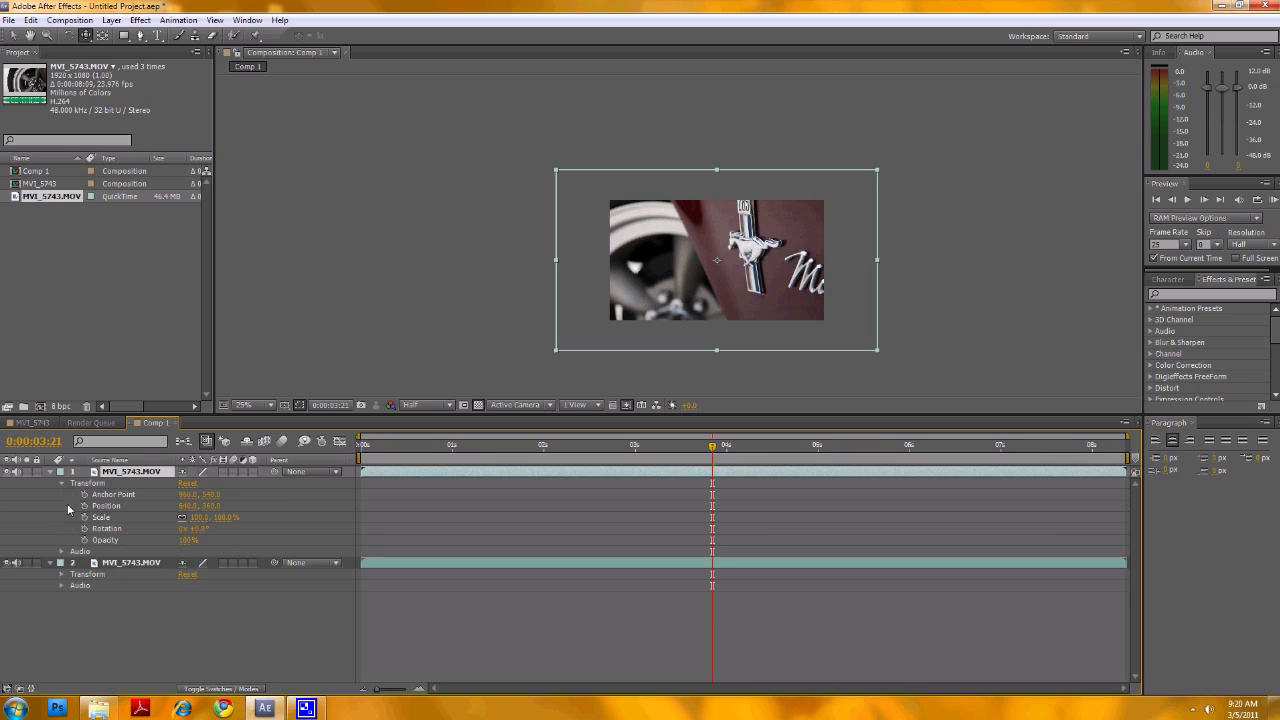
click(61, 575)
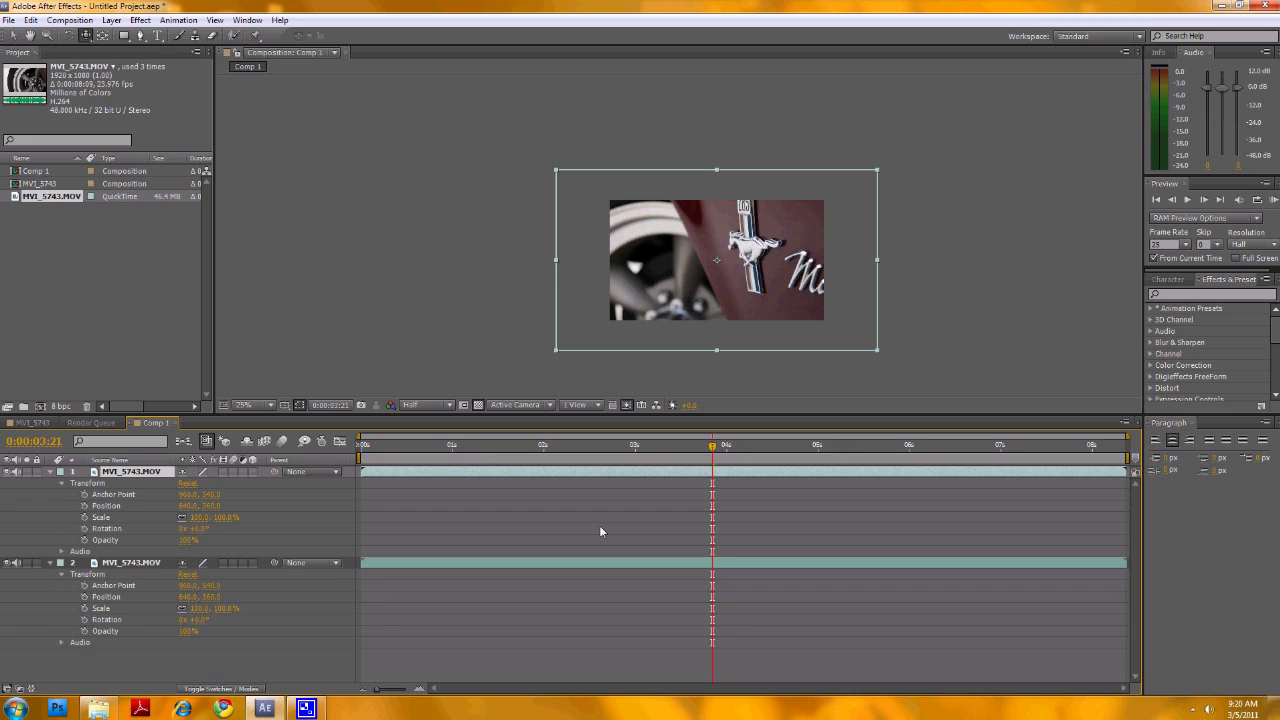
drag(712, 447, 702, 450)
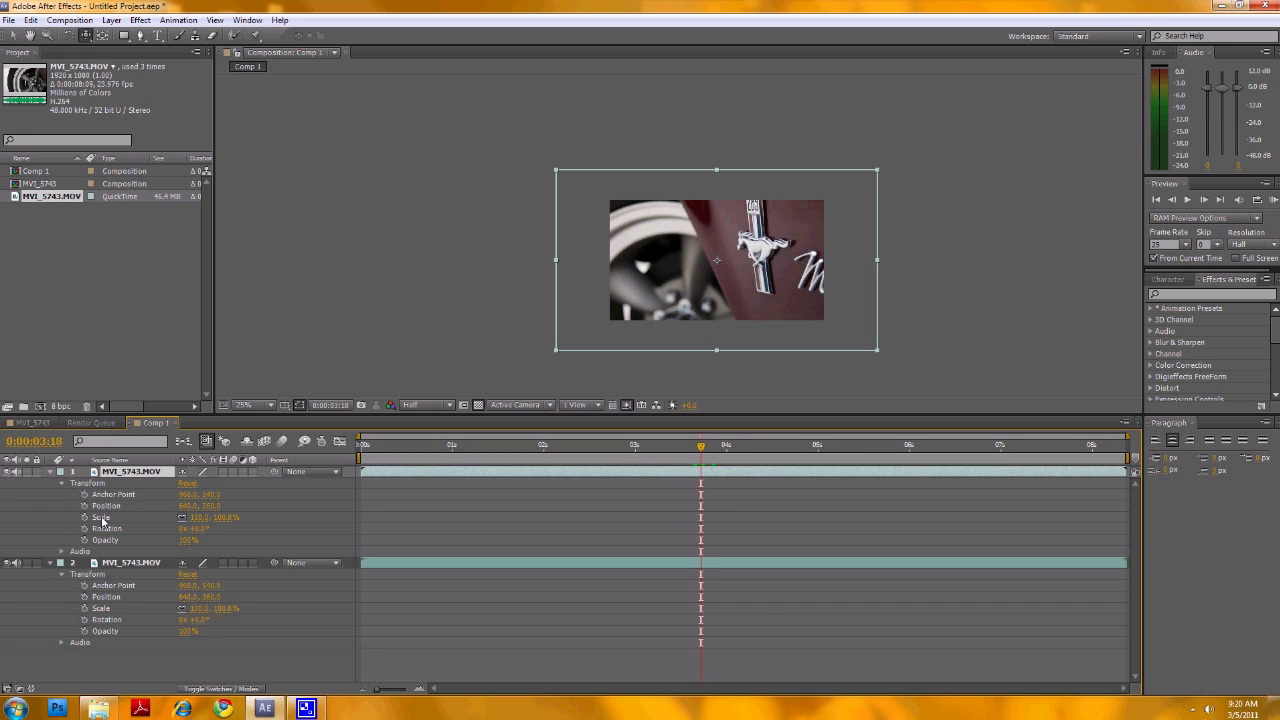
Keyframe both layers' Position, splitting layer 1 left and layer 2 right to X 724 at 0:00:04:05
click(85, 506)
click(85, 597)
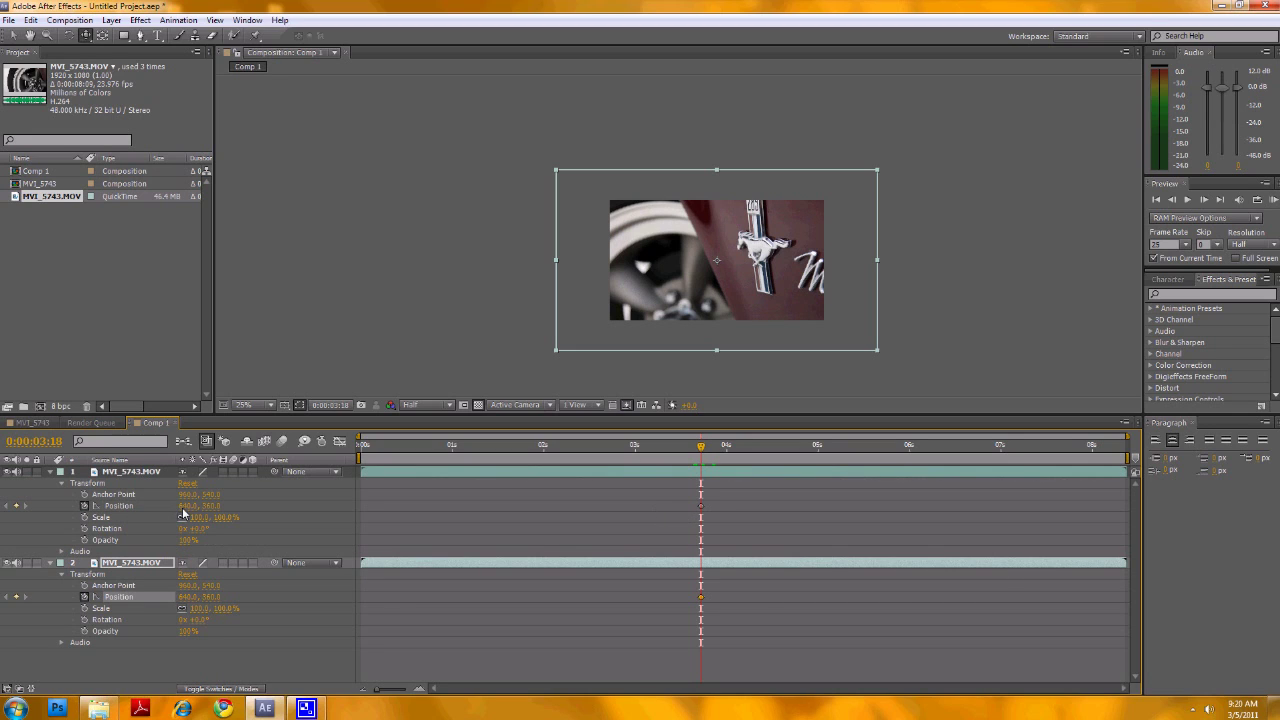
drag(704, 451, 748, 451)
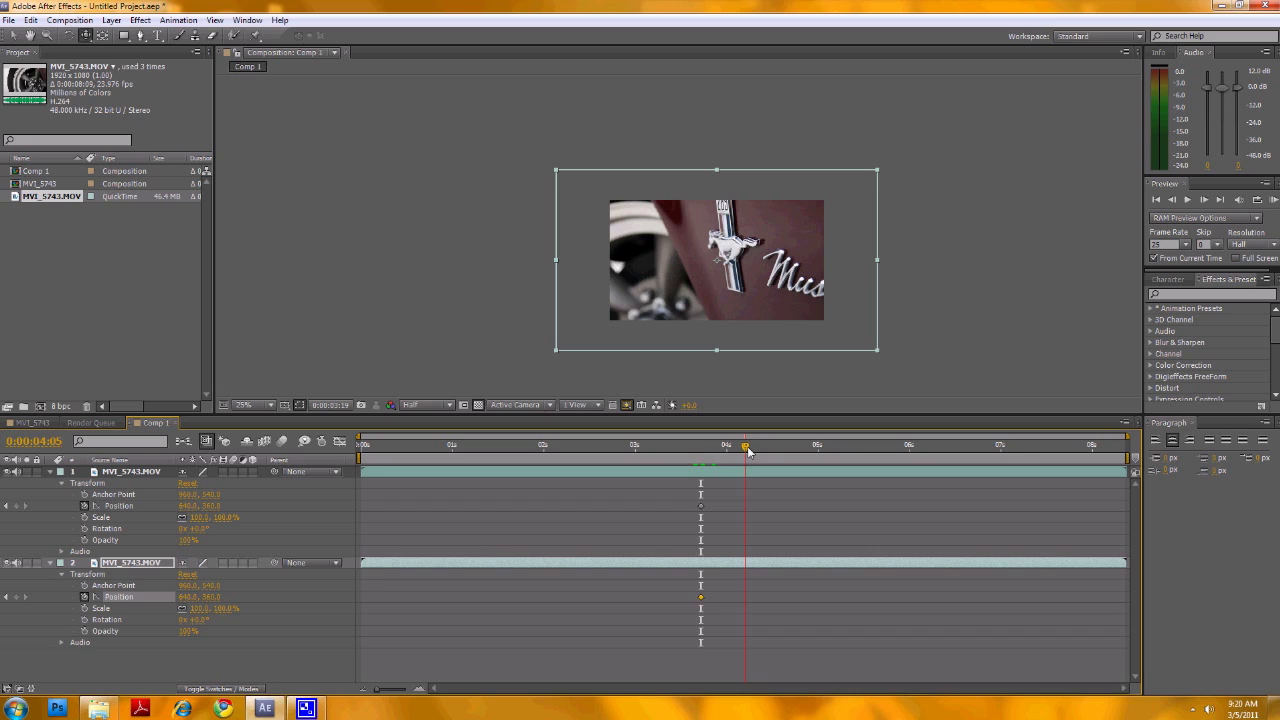
click(15, 505)
click(15, 597)
drag(186, 505, 95, 506)
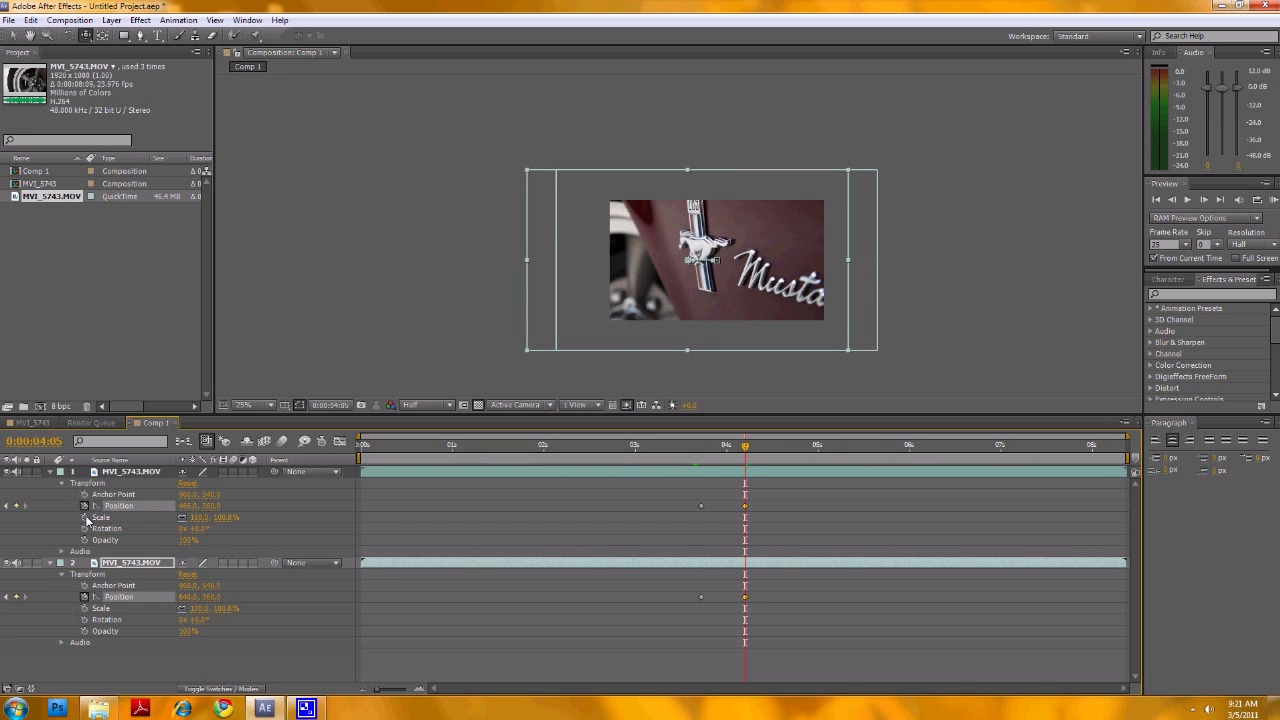
drag(191, 597, 354, 599)
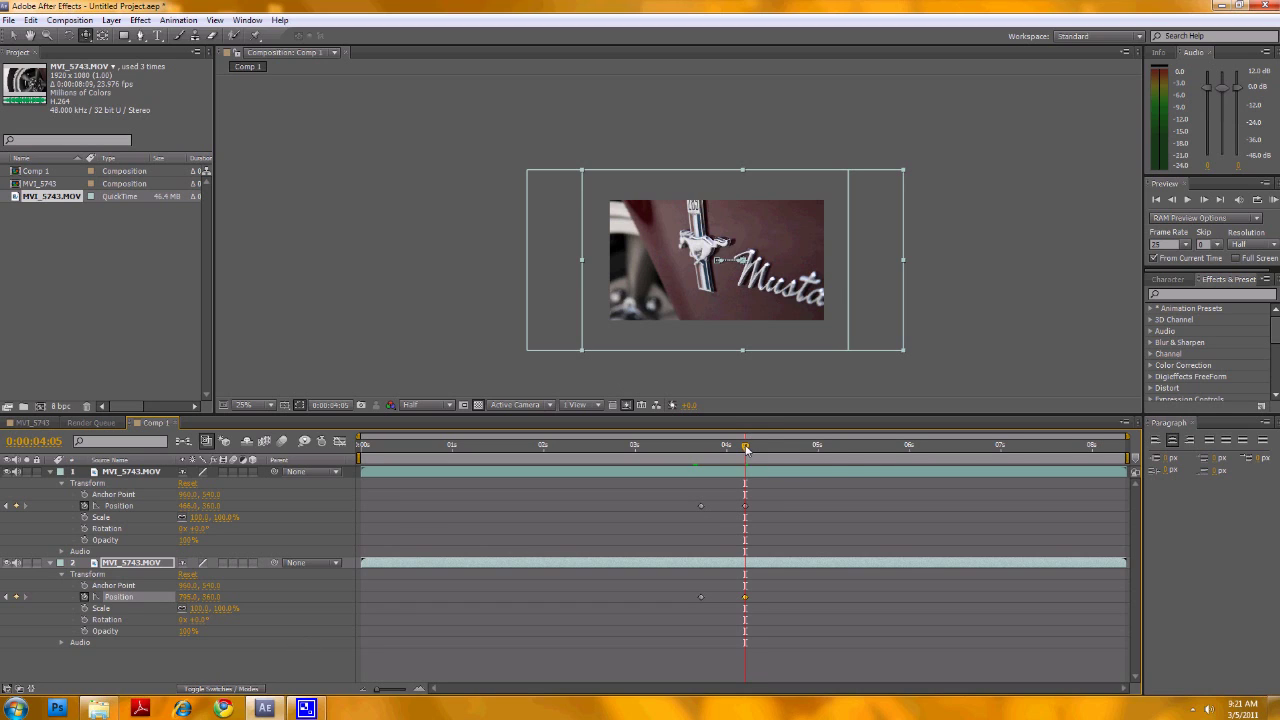
At 0:00:04:07, bring both layers' Position back toward centre, starting layer 1 at X 540
drag(746, 449, 753, 449)
click(188, 506)
text(540)
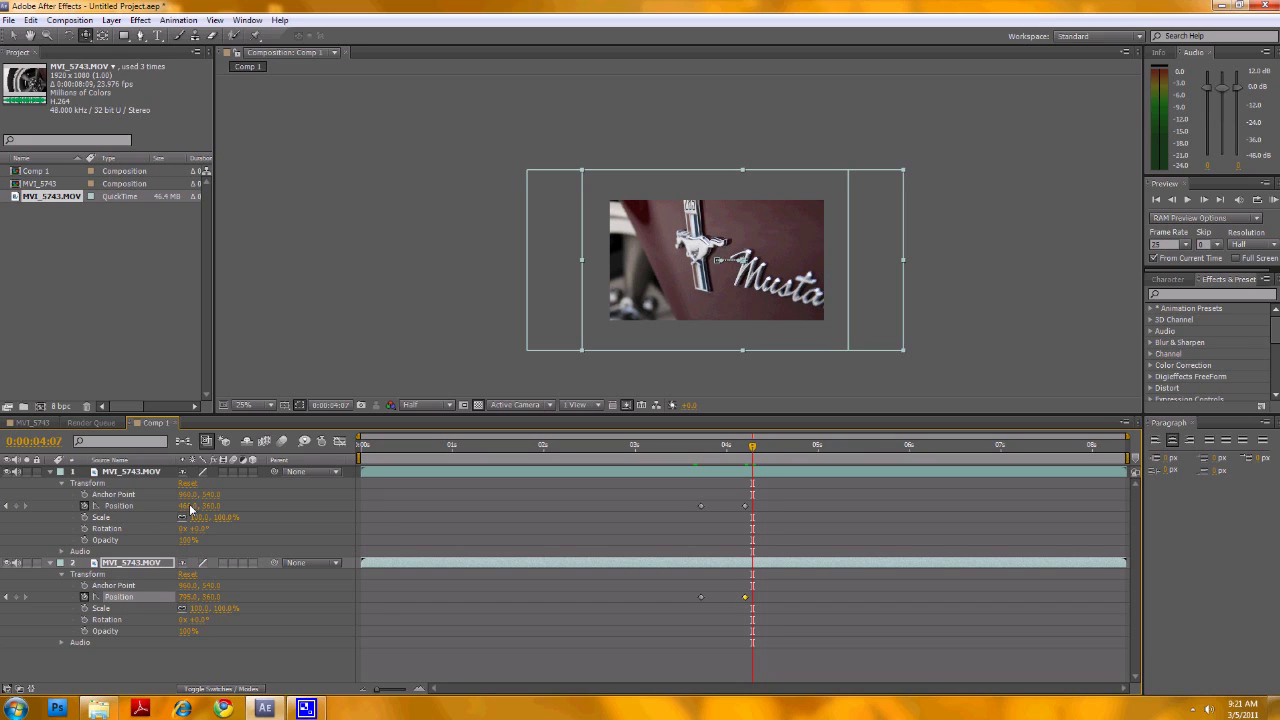
key(Return)
drag(173, 505, 318, 516)
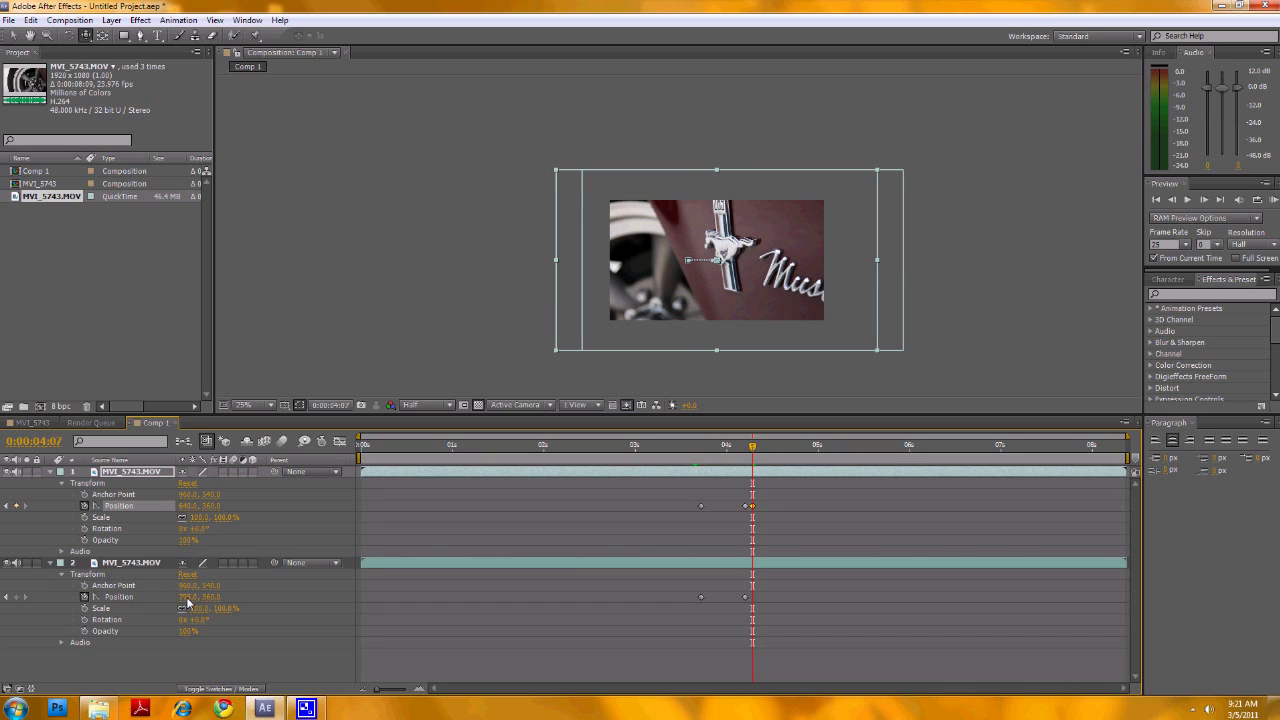
click(117, 600)
key(ctrl+v)
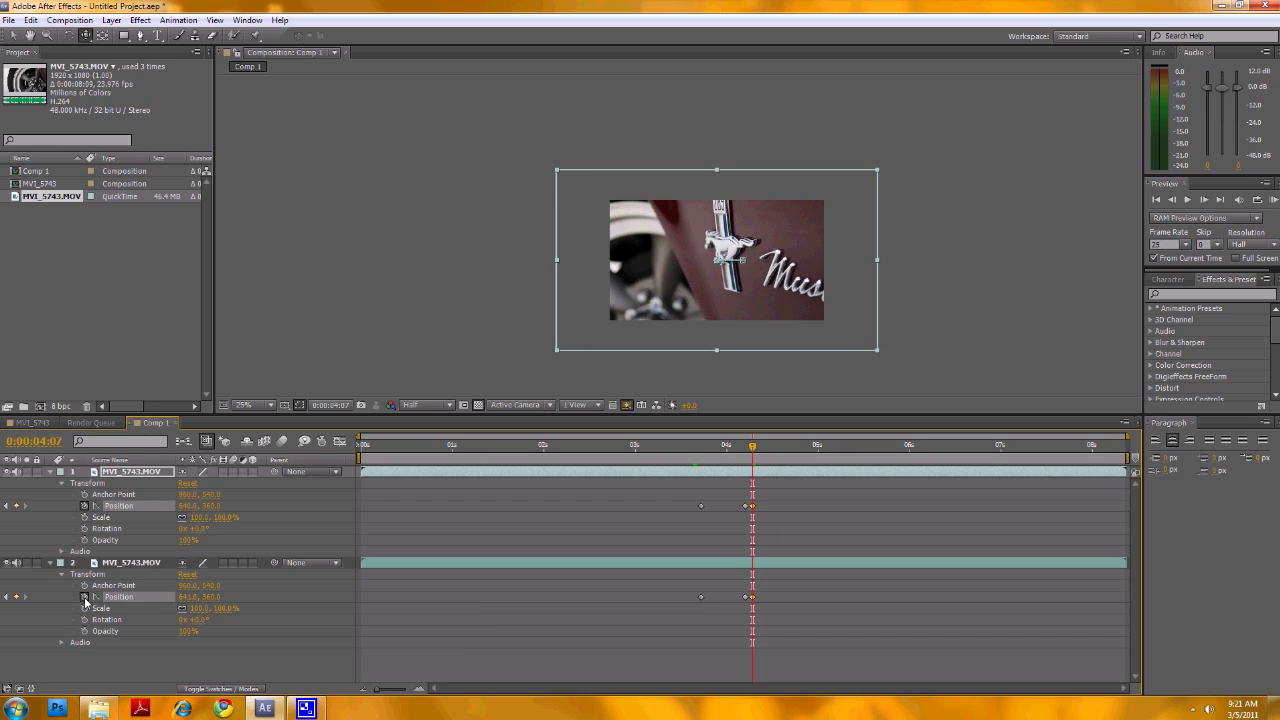
click(84, 600)
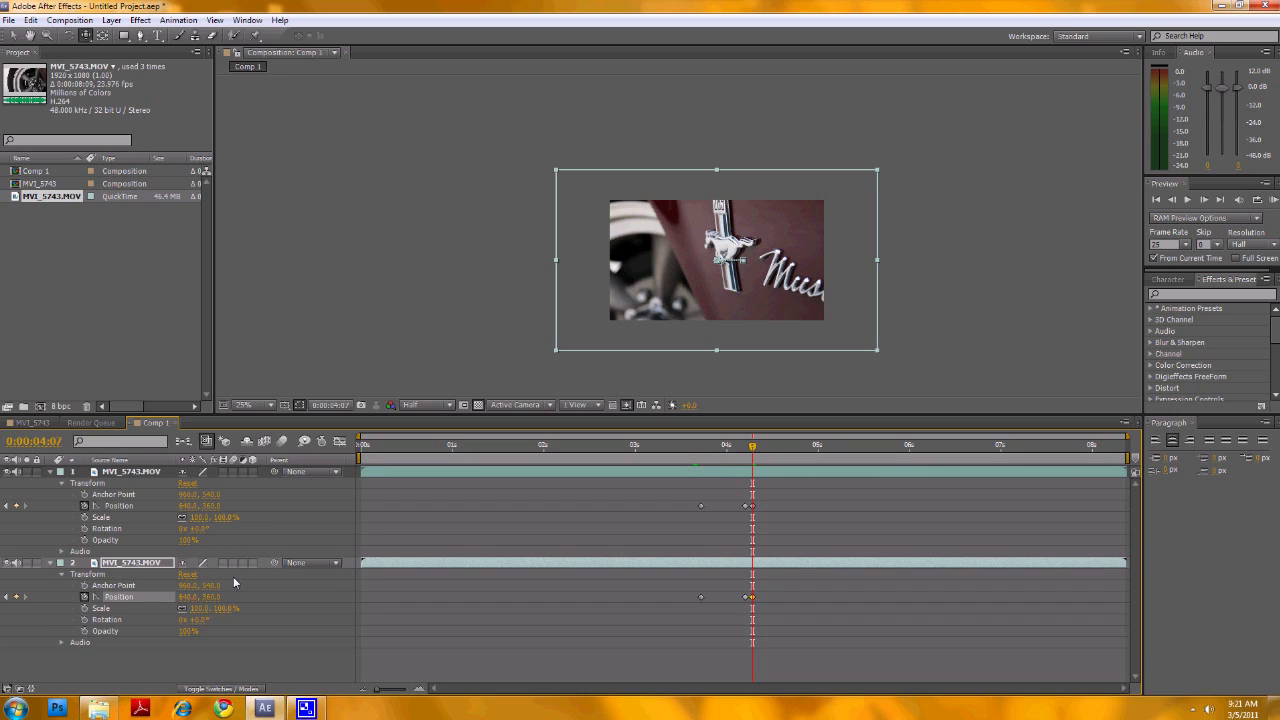
Lower layer 1's Opacity to 83% and move the time back to 0:00:03:14
drag(186, 540, 158, 546)
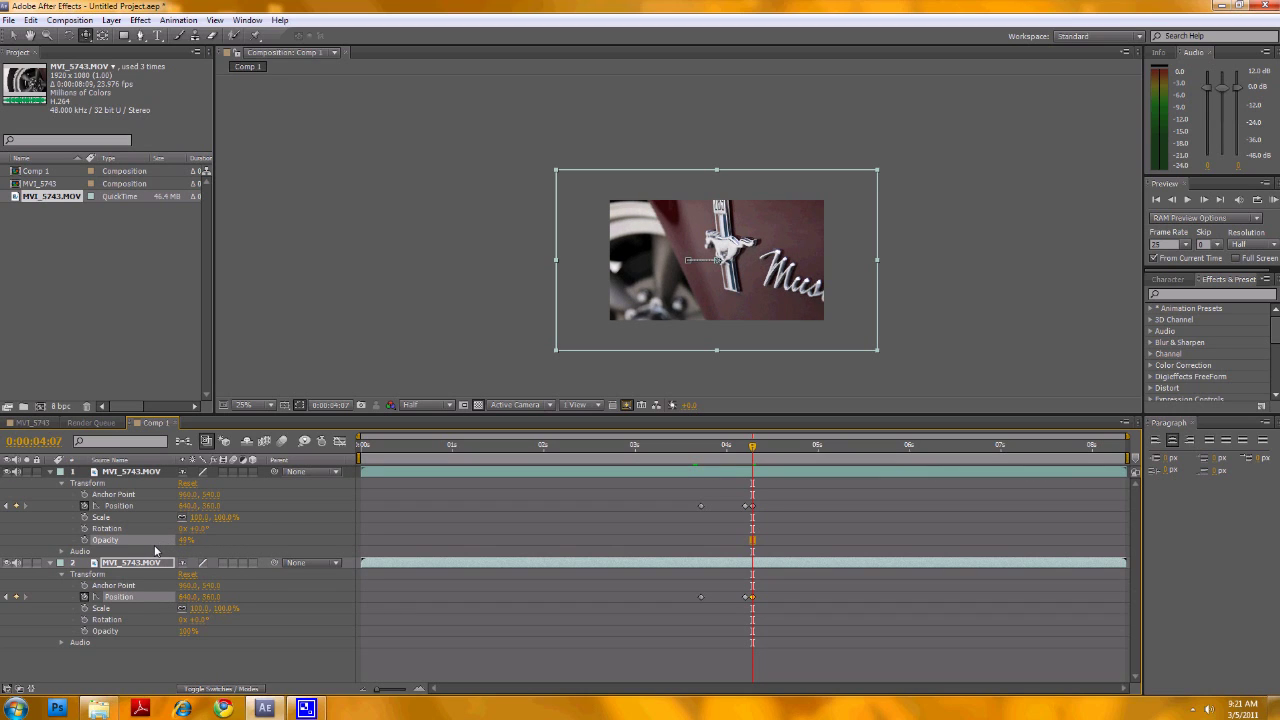
click(155, 550)
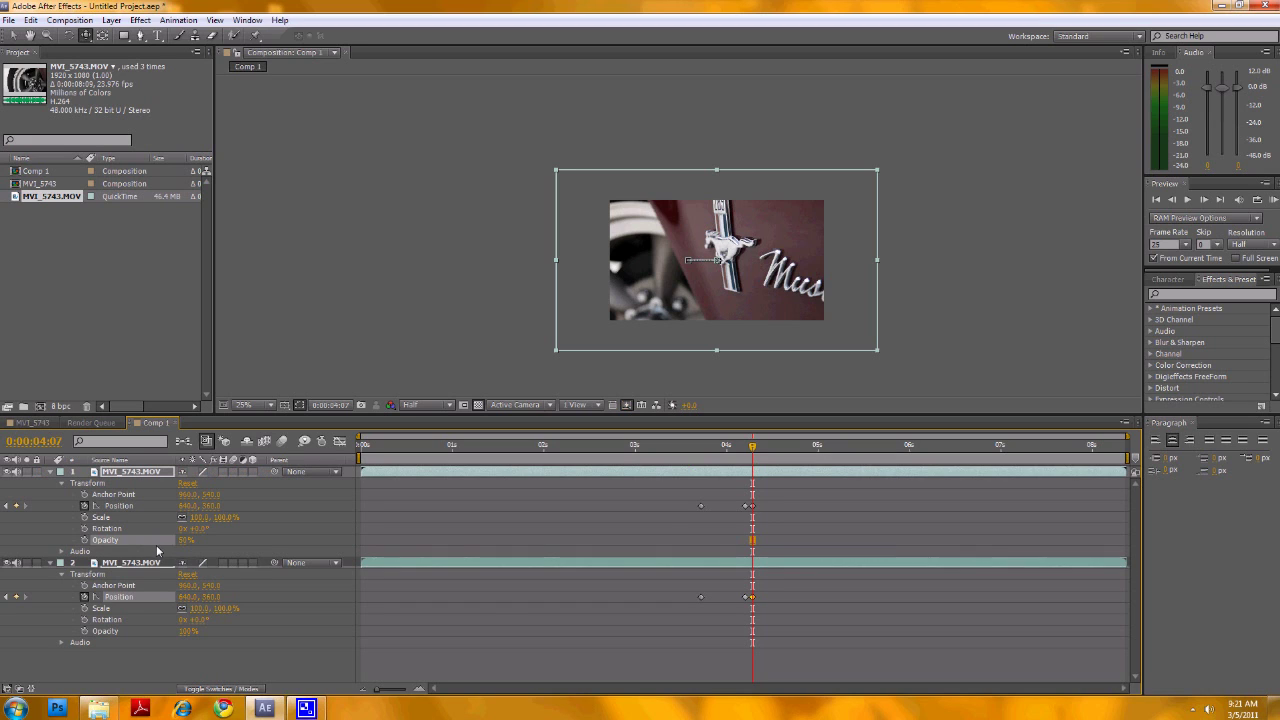
drag(752, 452, 690, 466)
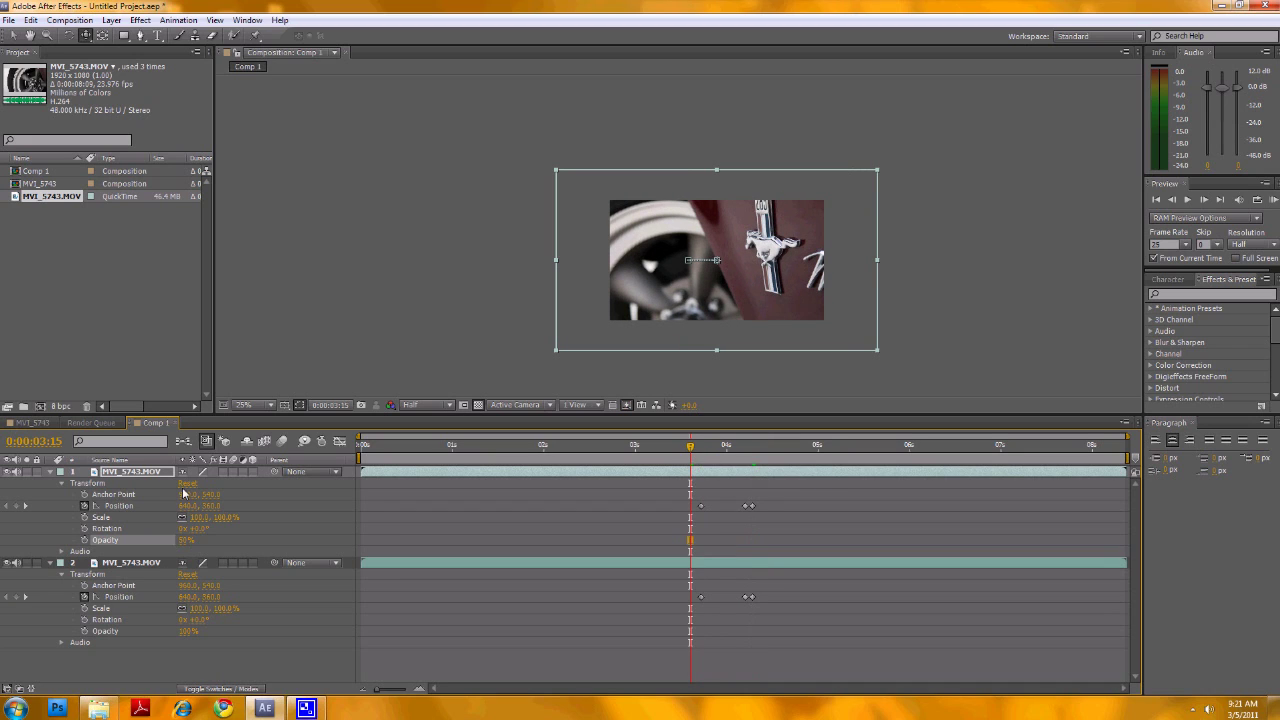
Make both MVI_5743.MOV layers 3D and collapse their properties
click(253, 472)
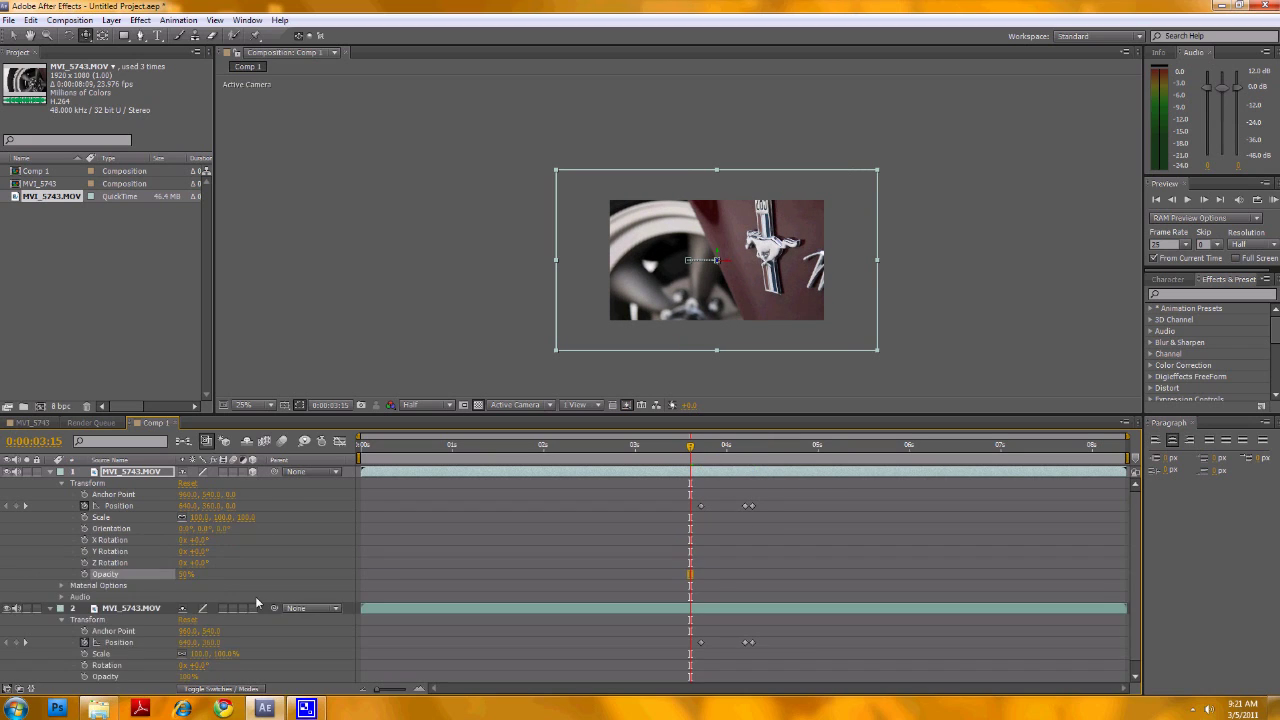
click(254, 609)
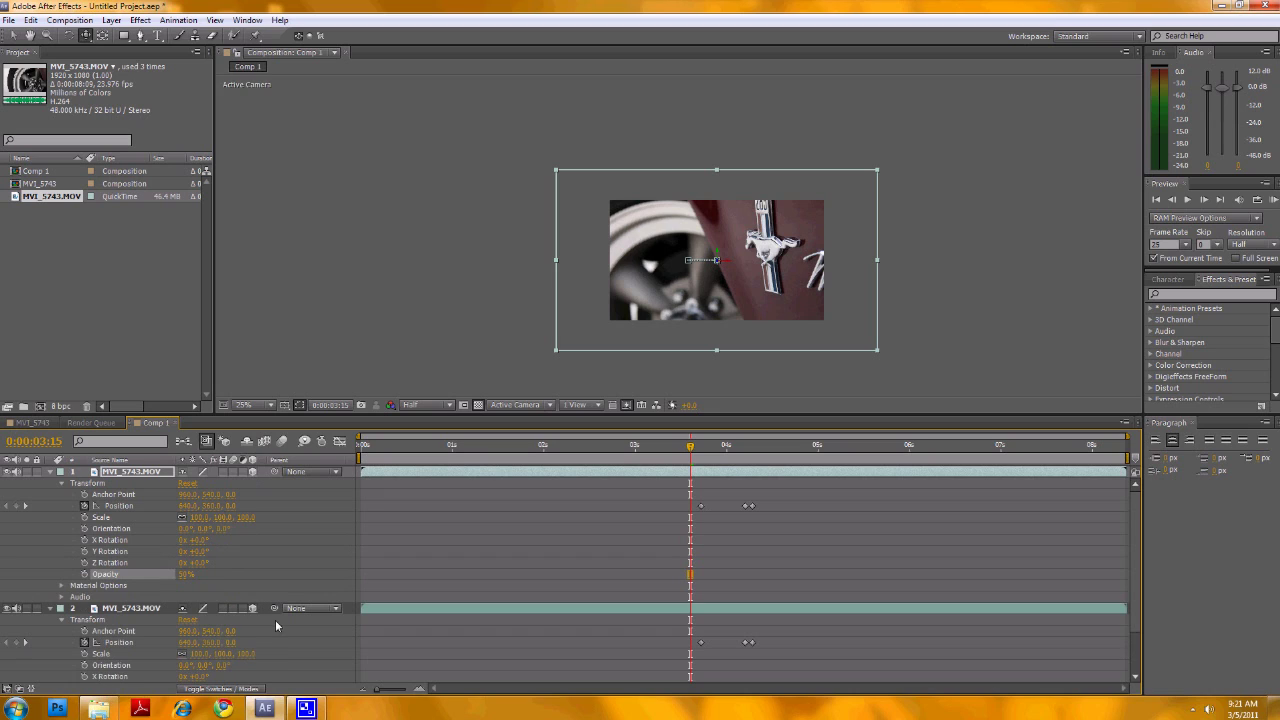
click(50, 471)
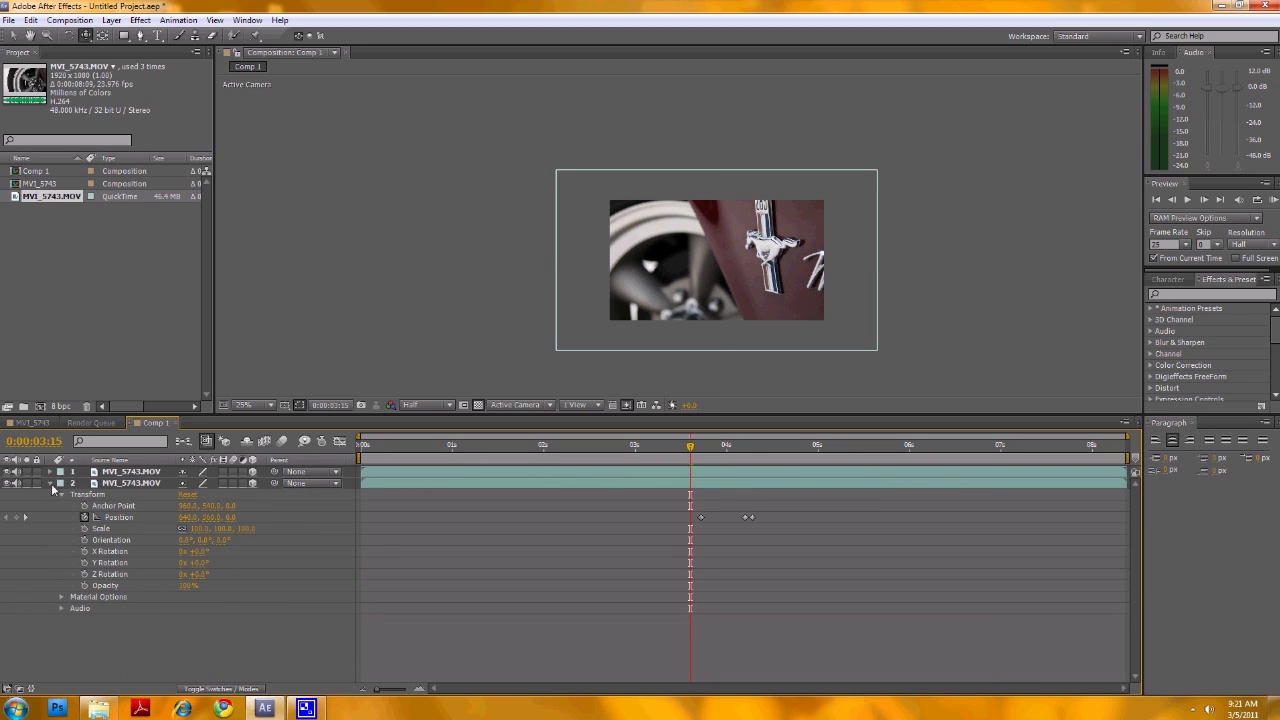
click(50, 483)
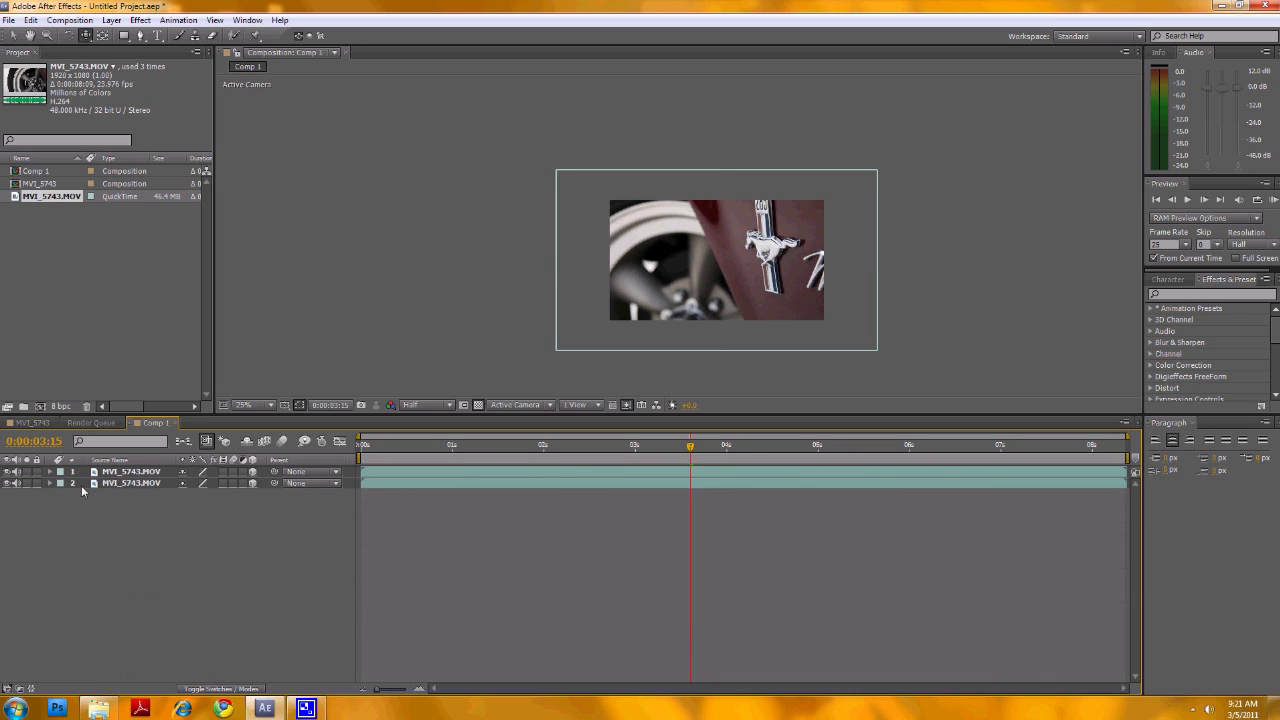
click(110, 20)
Create Camera 1 with the 50mm preset and view Comp 1 through Camera 1
mouse_move(119, 38)
click(289, 81)
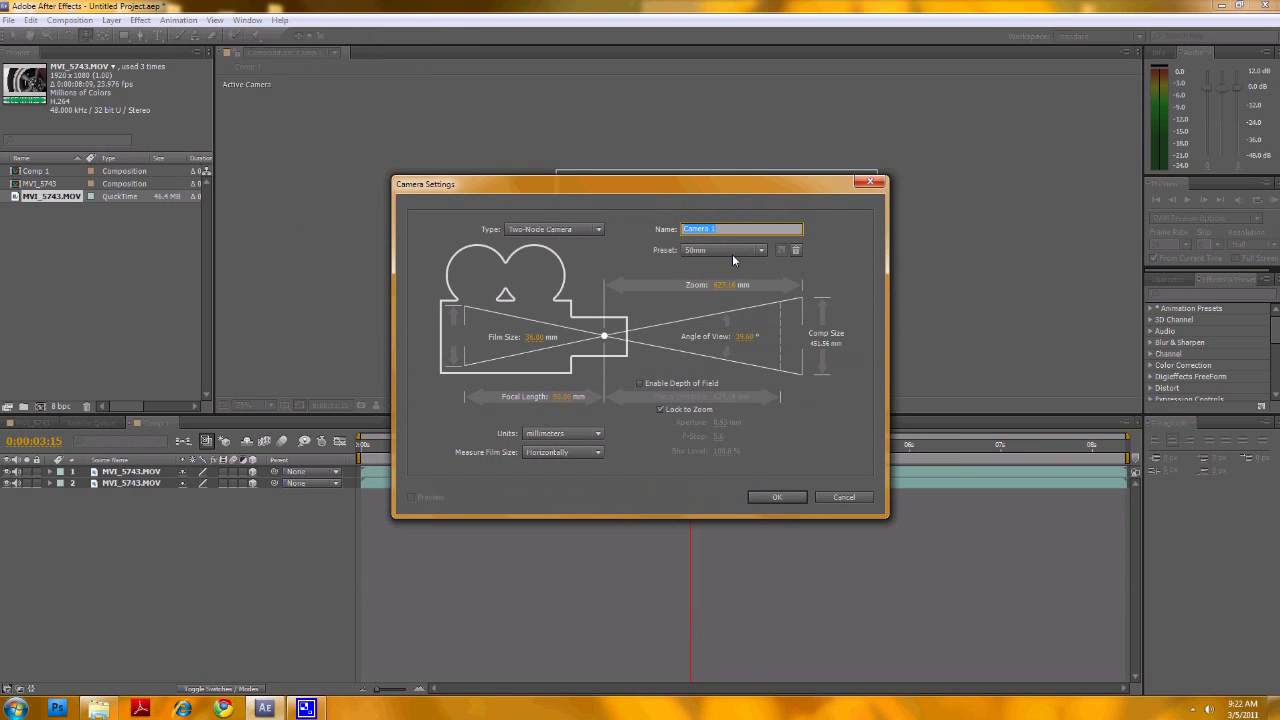
click(769, 495)
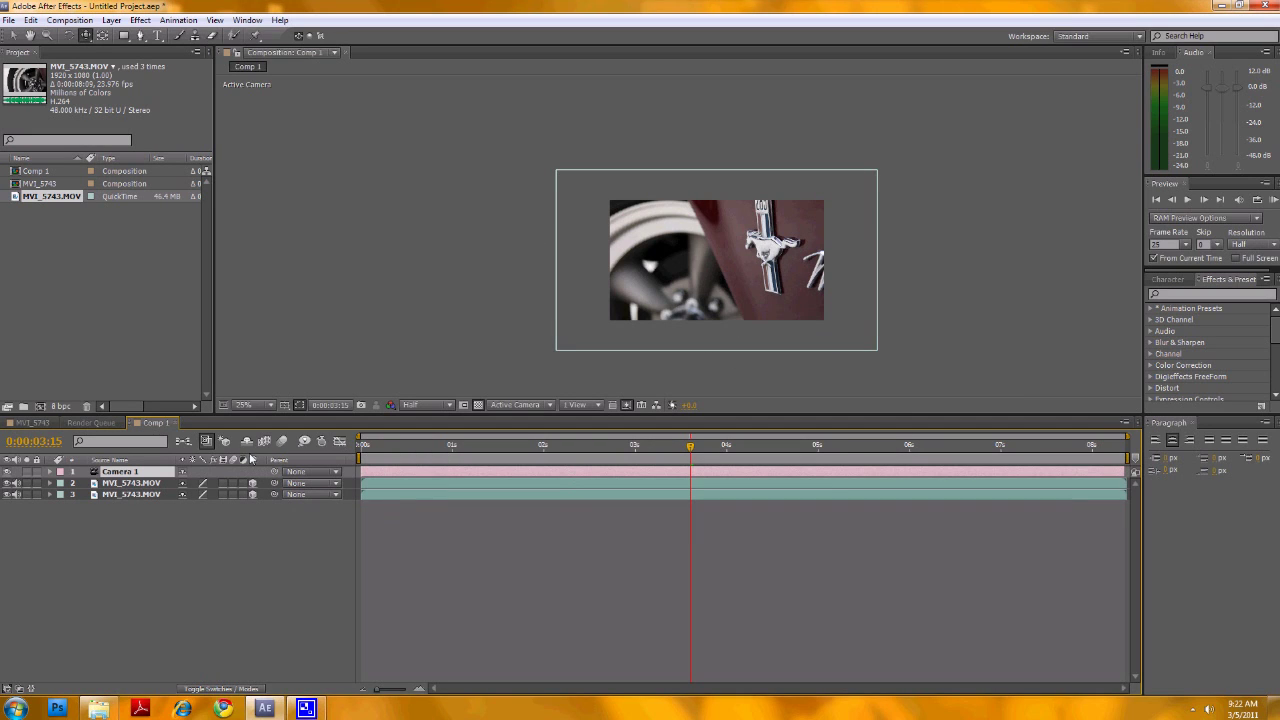
click(551, 405)
click(550, 440)
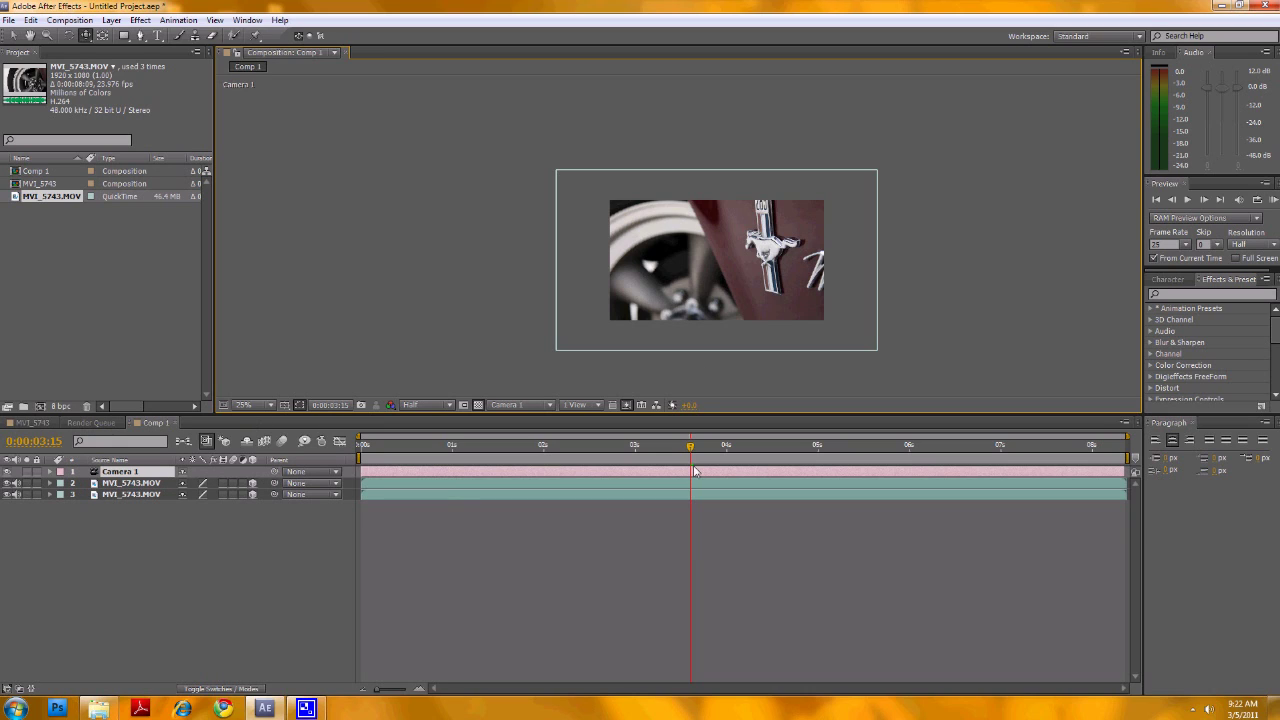
click(57, 488)
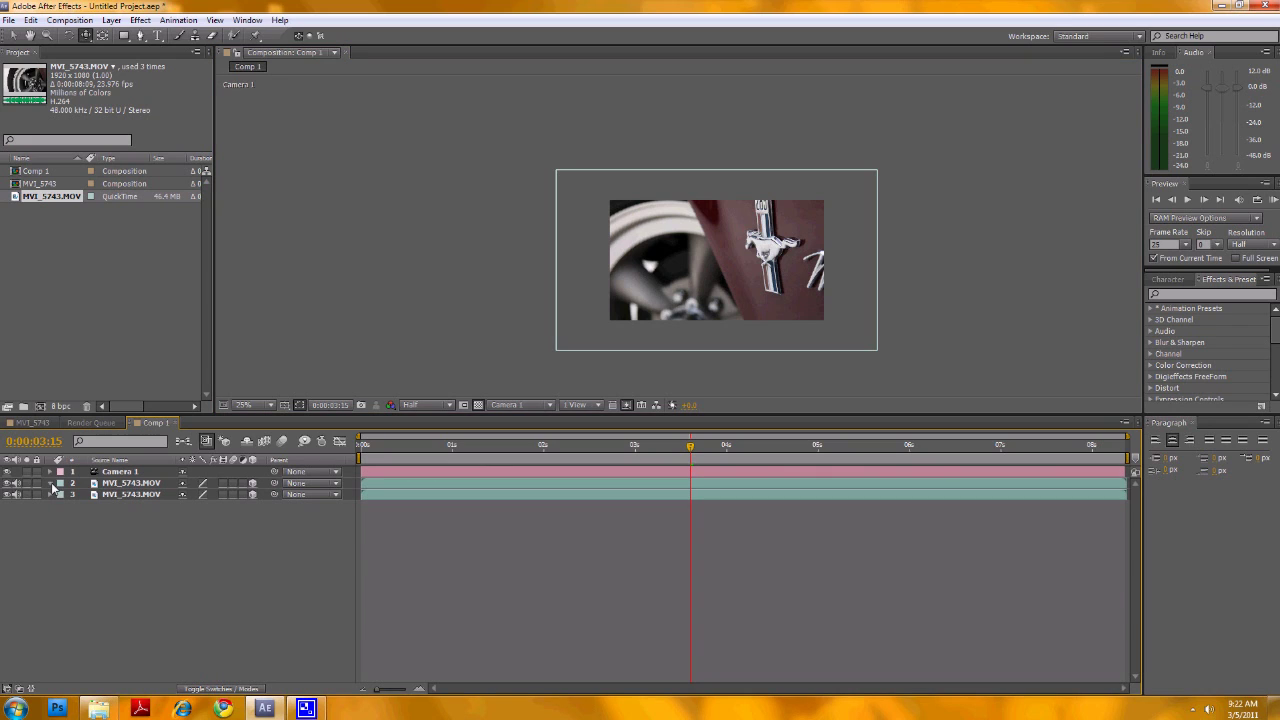
Show layer 2's and Camera 1's Transform properties, and keyframe Camera 1's Point of Interest at 0:00:03:15
click(50, 483)
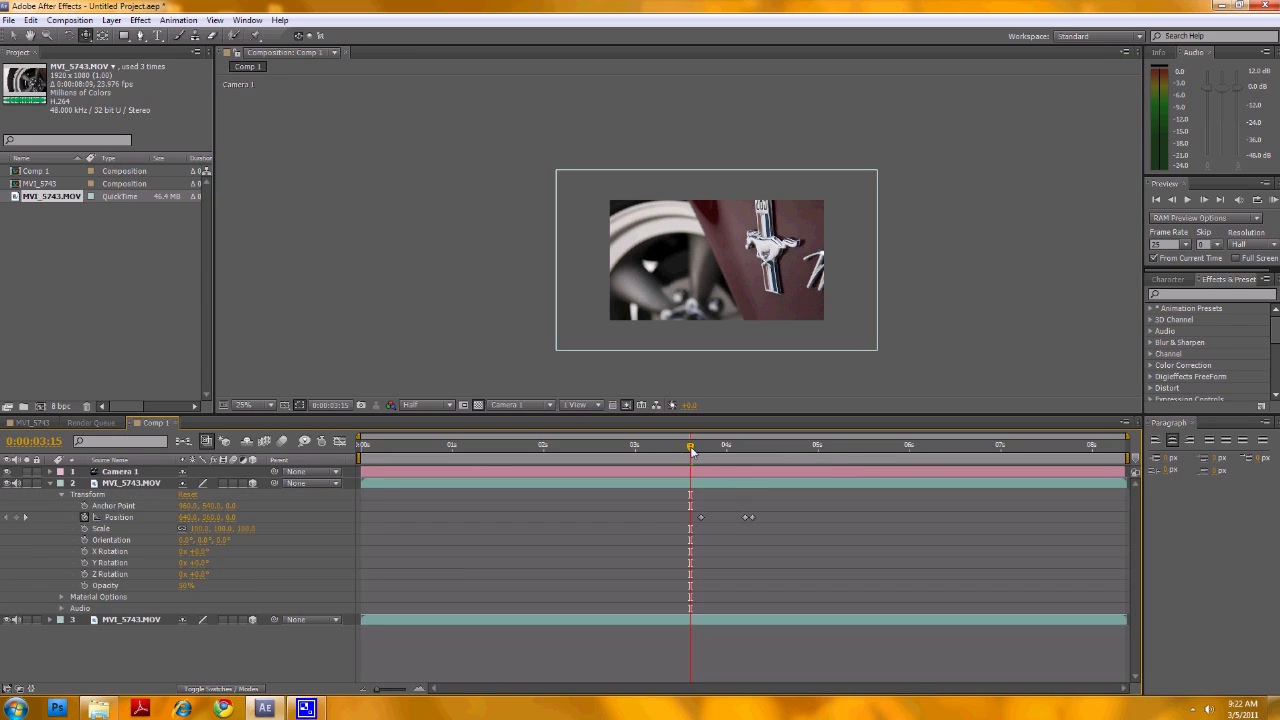
mouse_move(692, 451)
mouse_down()
mouse_move(711, 452)
mouse_move(690, 453)
mouse_up()
click(51, 471)
click(62, 483)
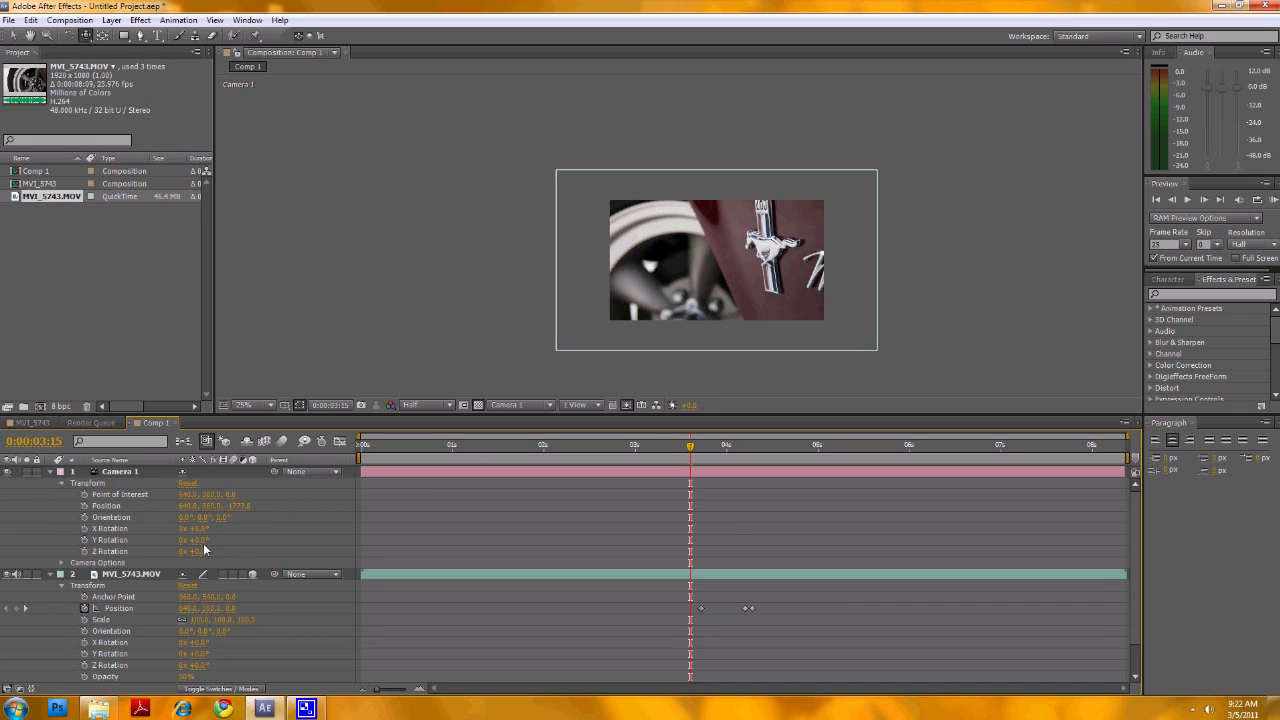
click(84, 505)
Keyframe Camera 1's Position and jolt the camera at 0:00:03:16, 3:19 and 3:21
click(84, 494)
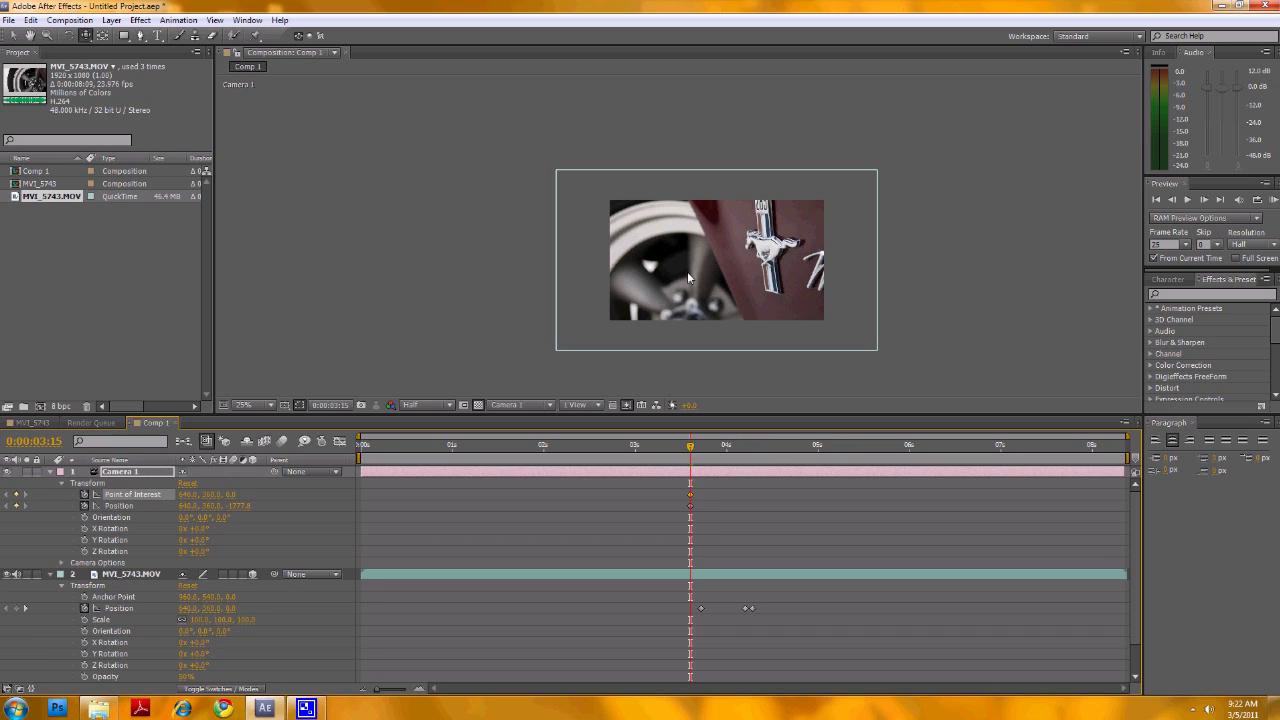
drag(690, 450, 698, 452)
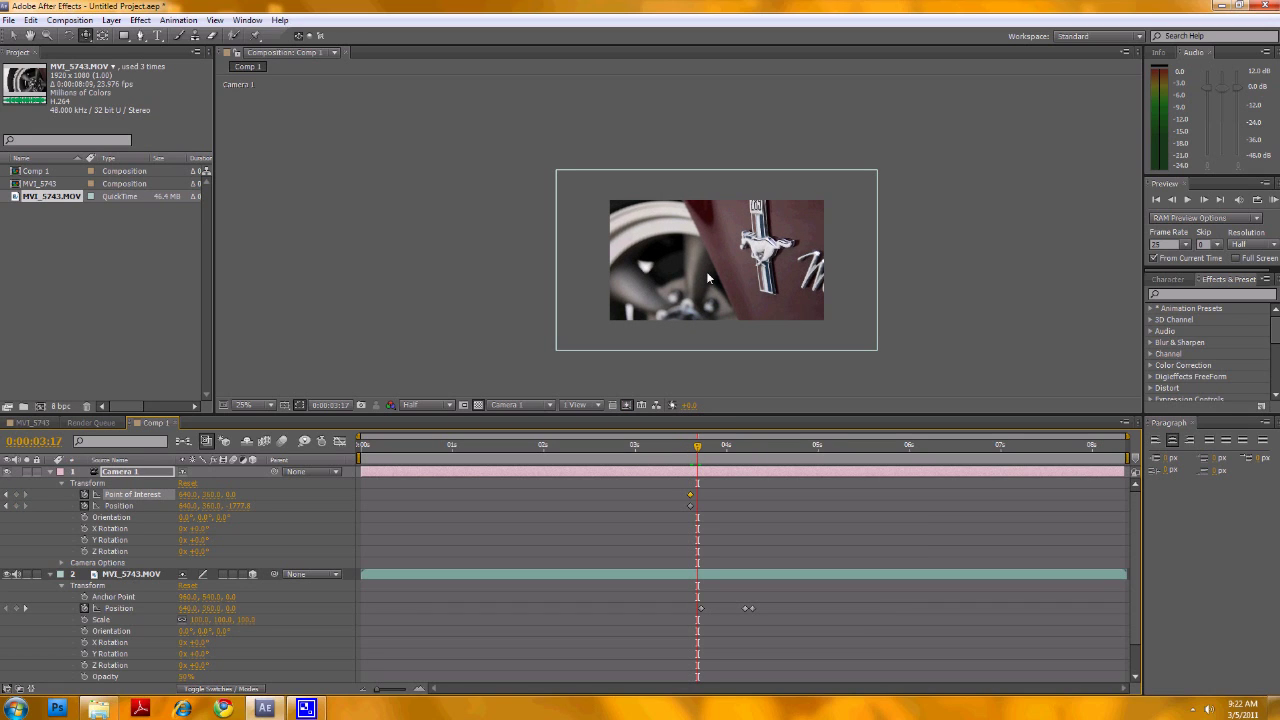
drag(708, 273, 721, 271)
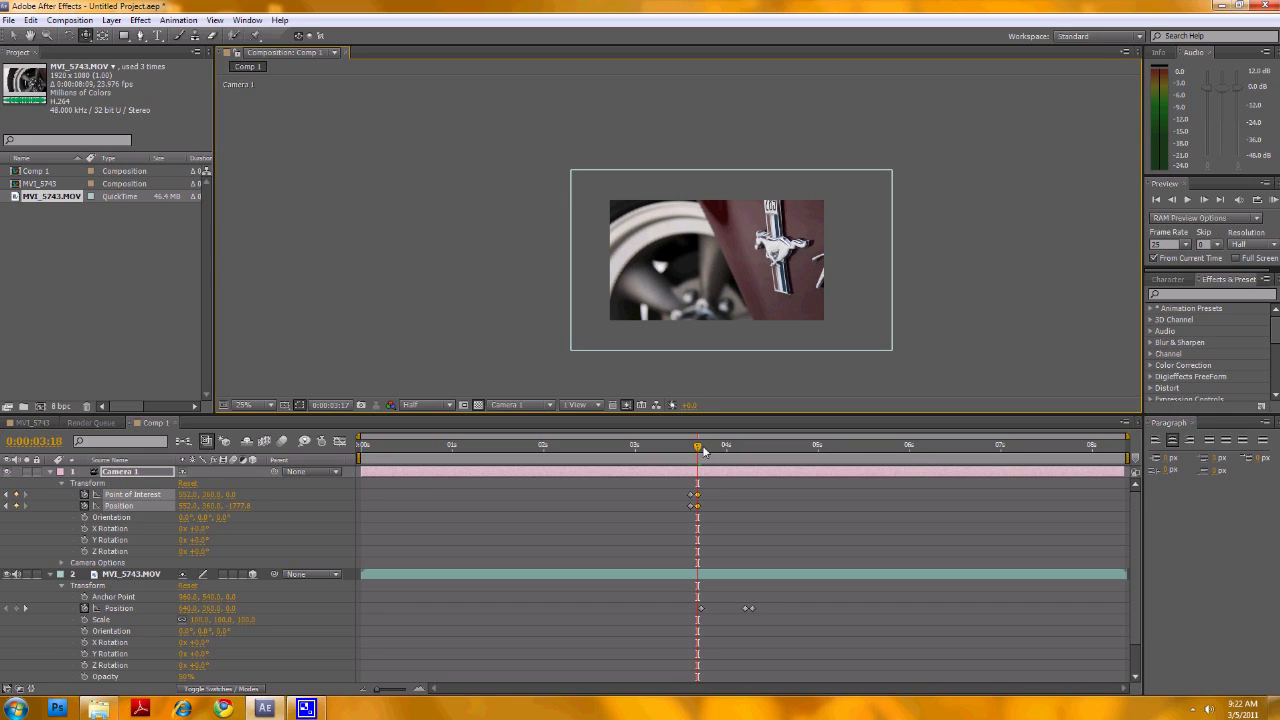
drag(700, 450, 706, 450)
drag(734, 289, 709, 285)
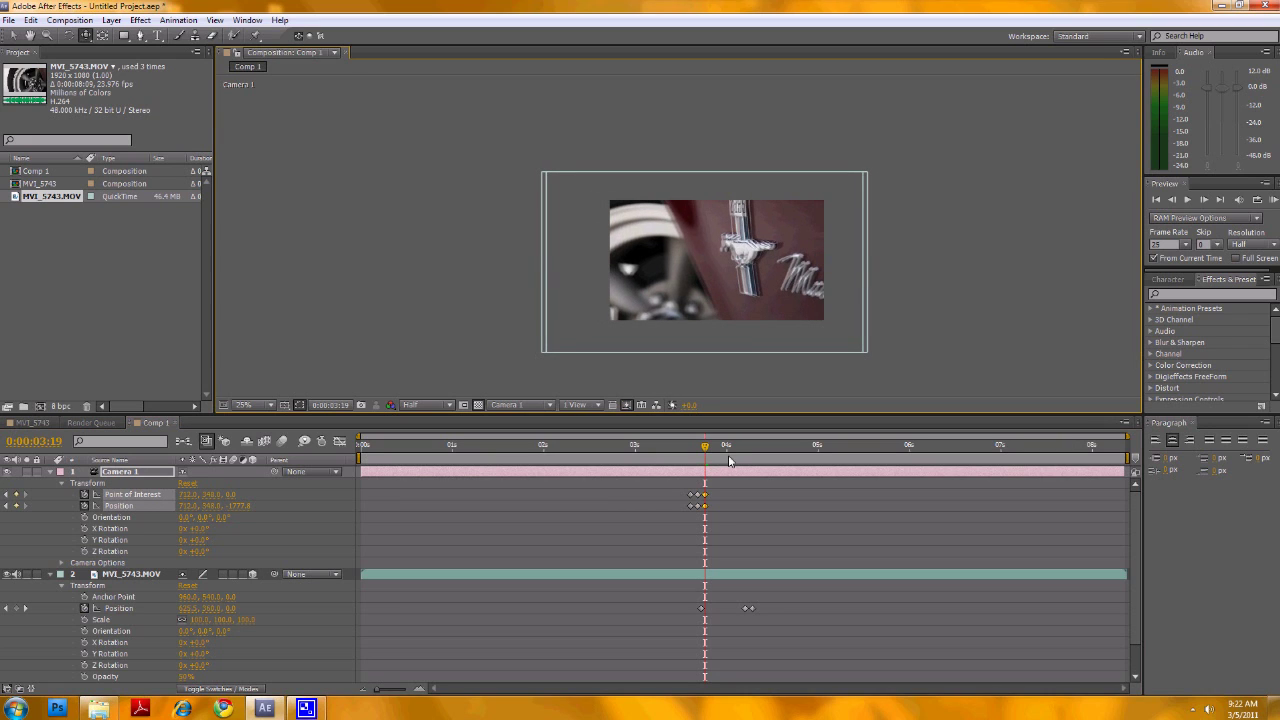
drag(705, 447, 711, 447)
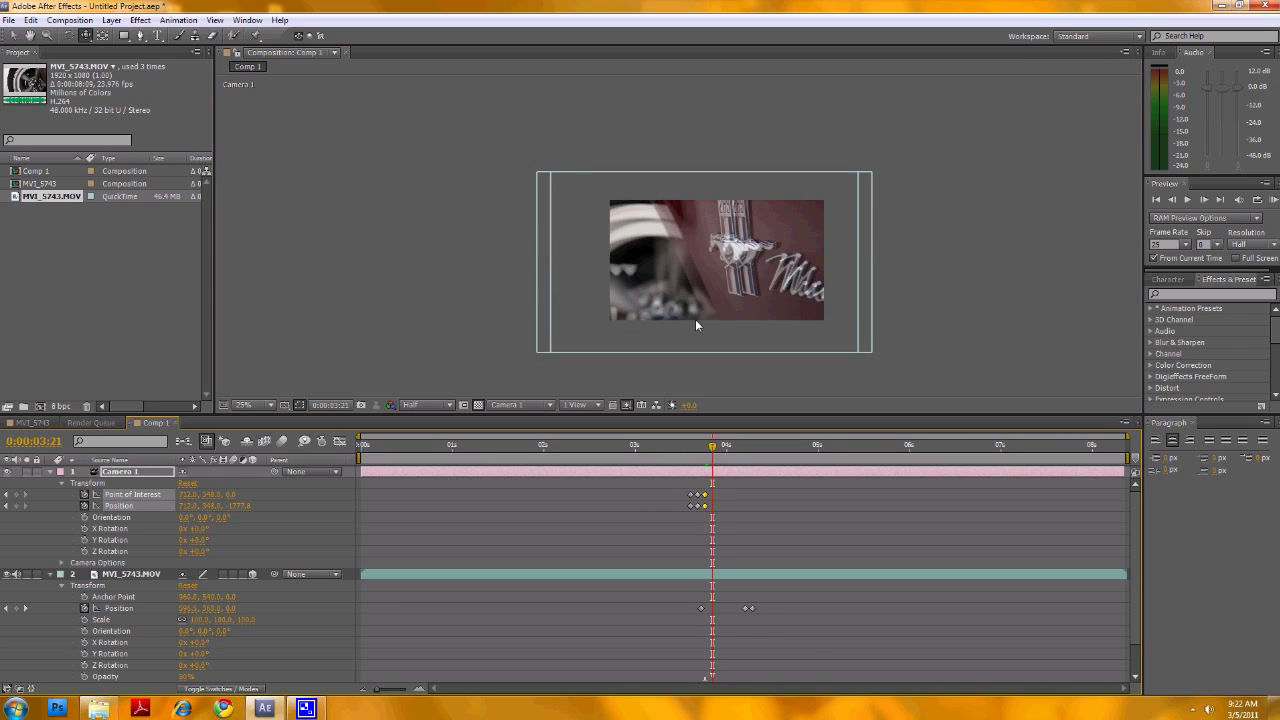
drag(695, 319, 745, 279)
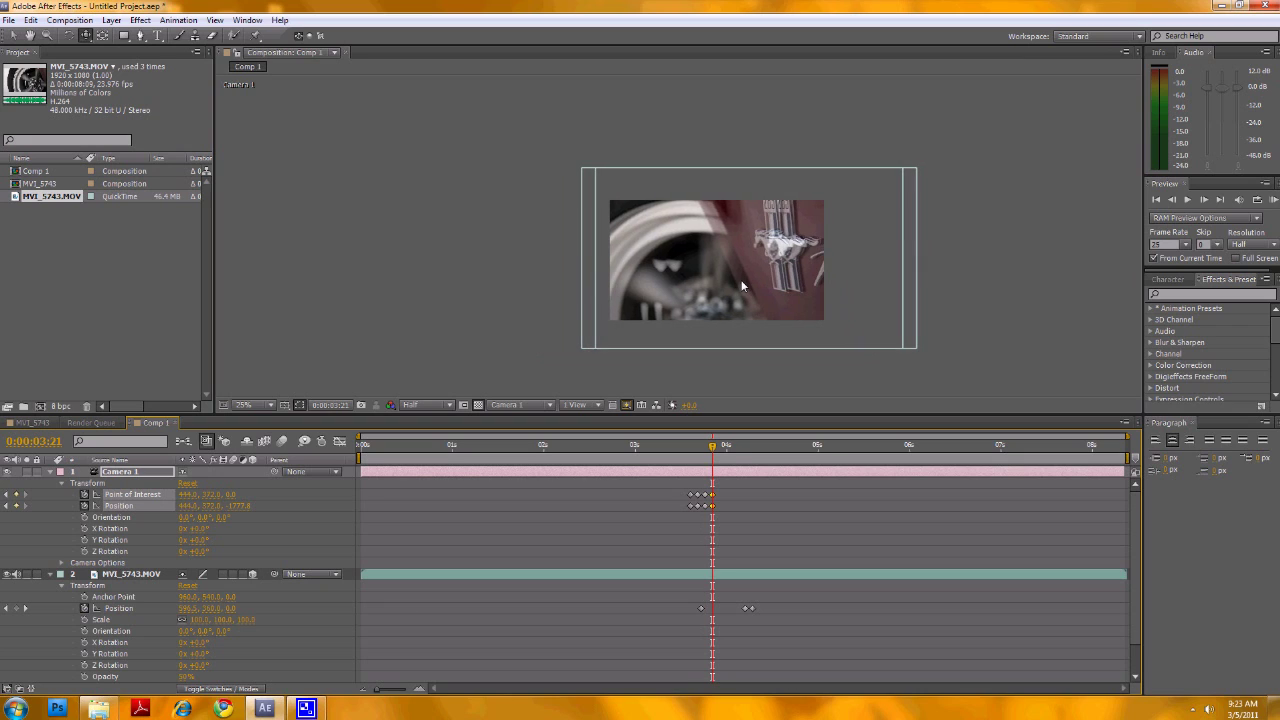
Continue the camera shake with jolt keyframes at 0:00:03:23 and 0:00:04:00
drag(711, 447, 708, 448)
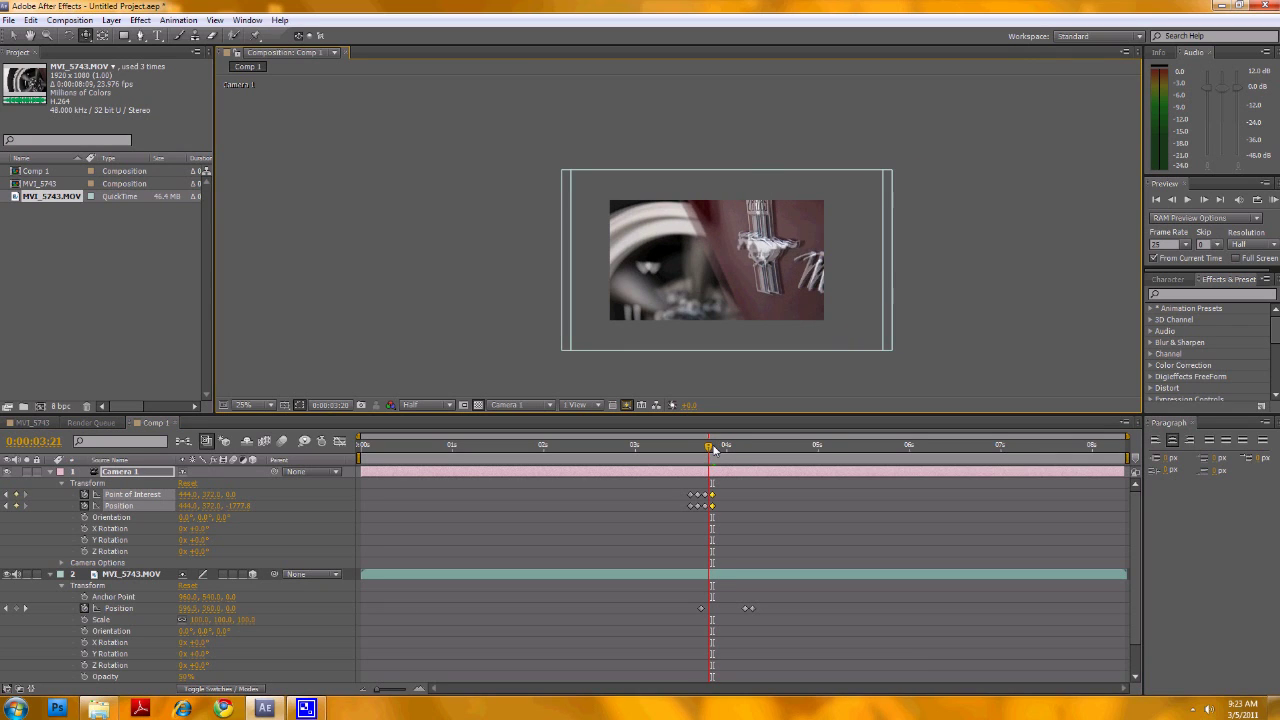
drag(713, 449, 722, 449)
mouse_move(661, 270)
mouse_down()
mouse_move(677, 273)
mouse_move(640, 272)
mouse_up()
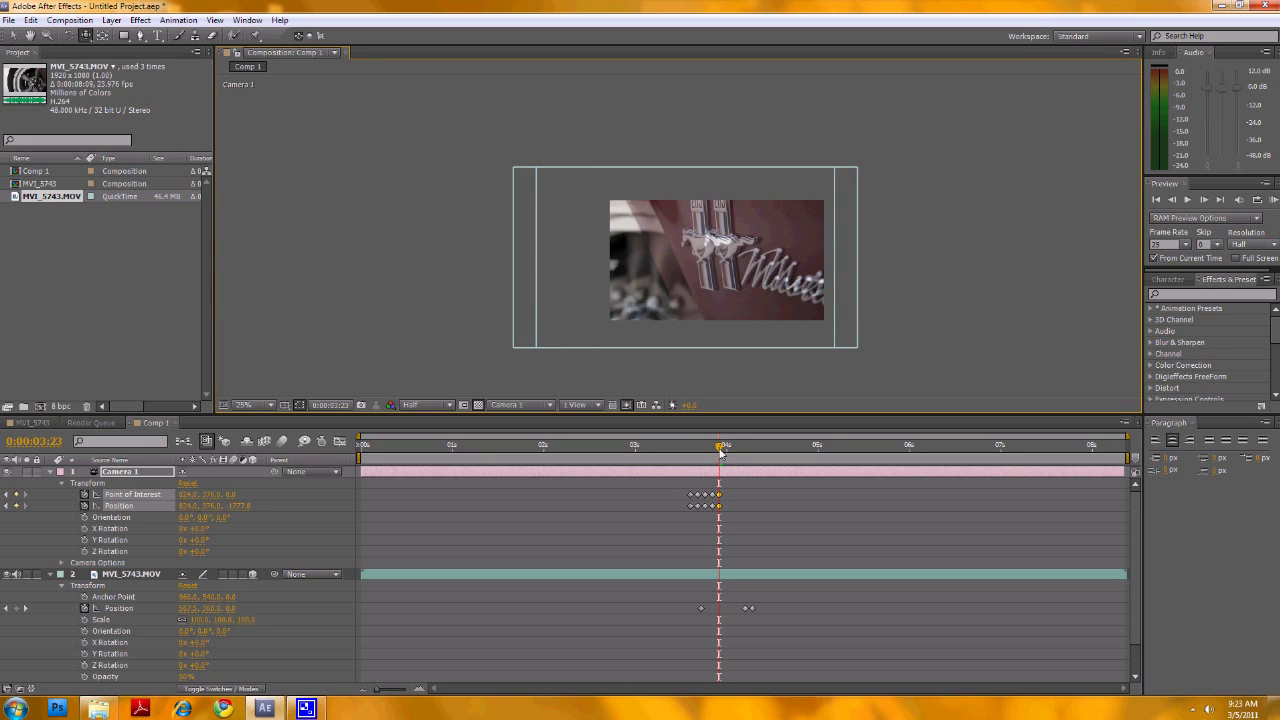
drag(720, 451, 726, 451)
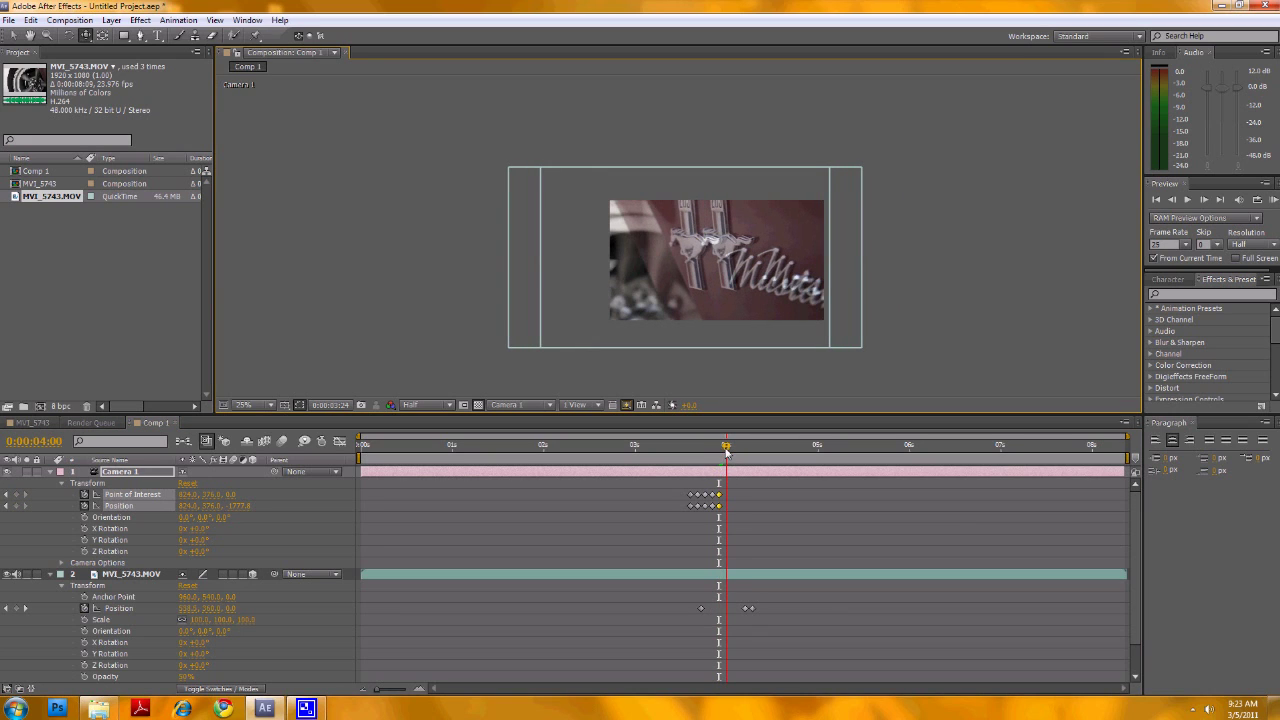
drag(683, 306, 704, 295)
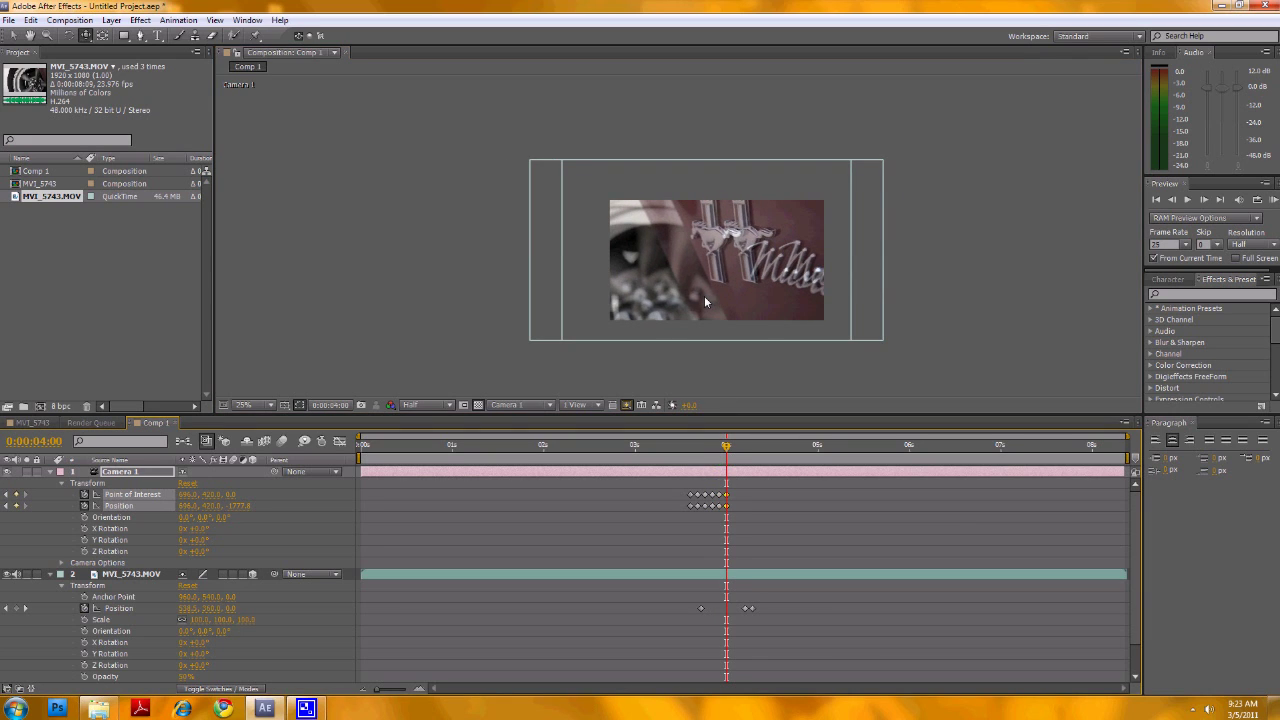
click(731, 450)
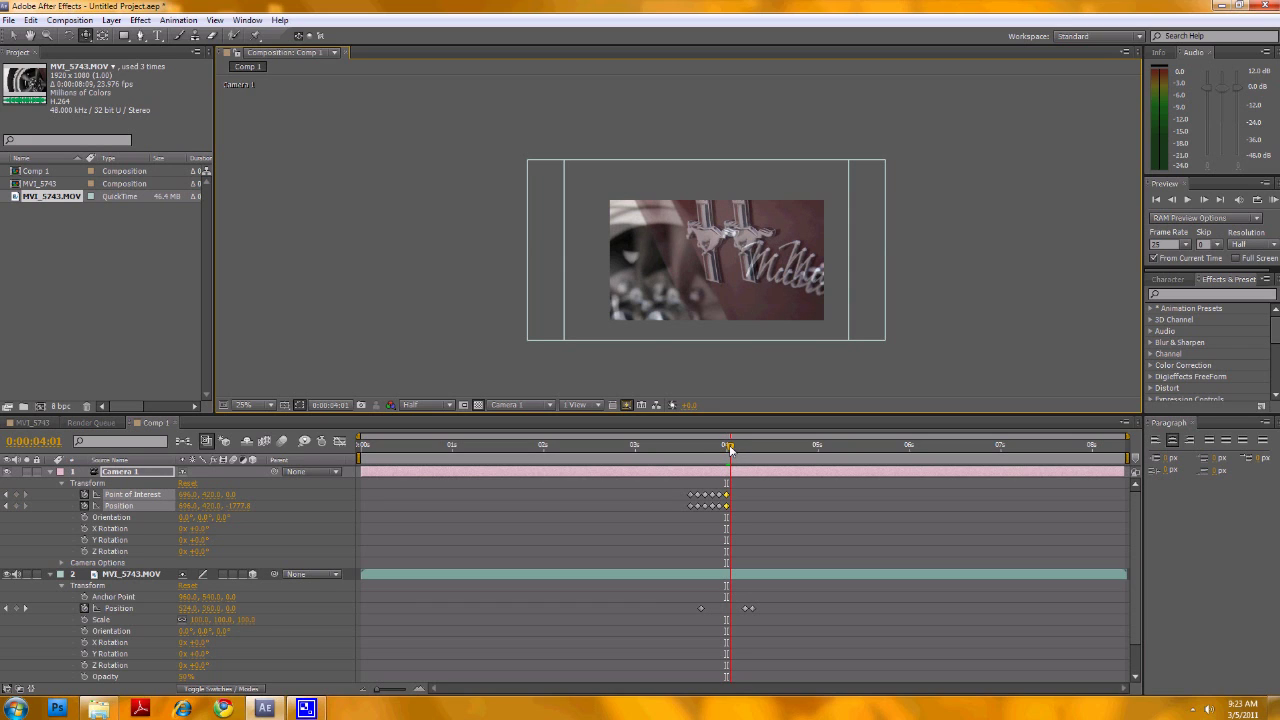
Add camera-shake keyframes by jolting Camera 1 at 0:00:04:02, 4:04 and 4:06
click(731, 450)
drag(705, 301, 691, 324)
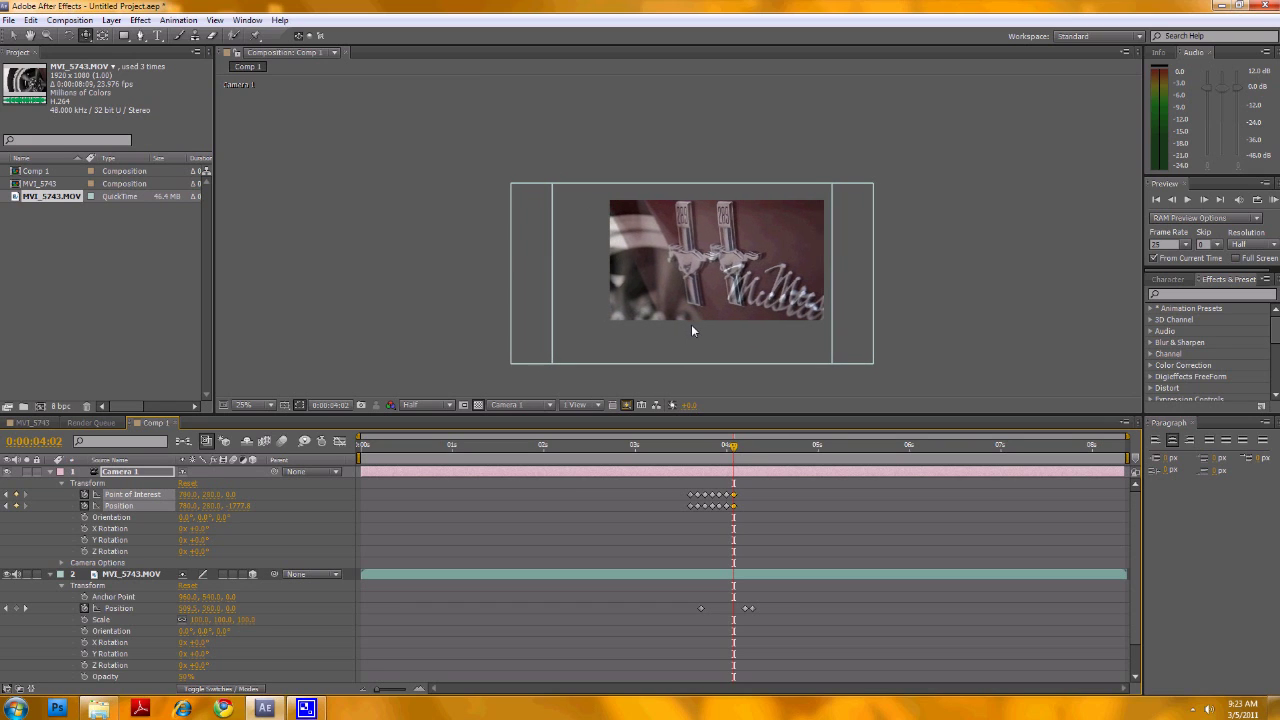
click(737, 448)
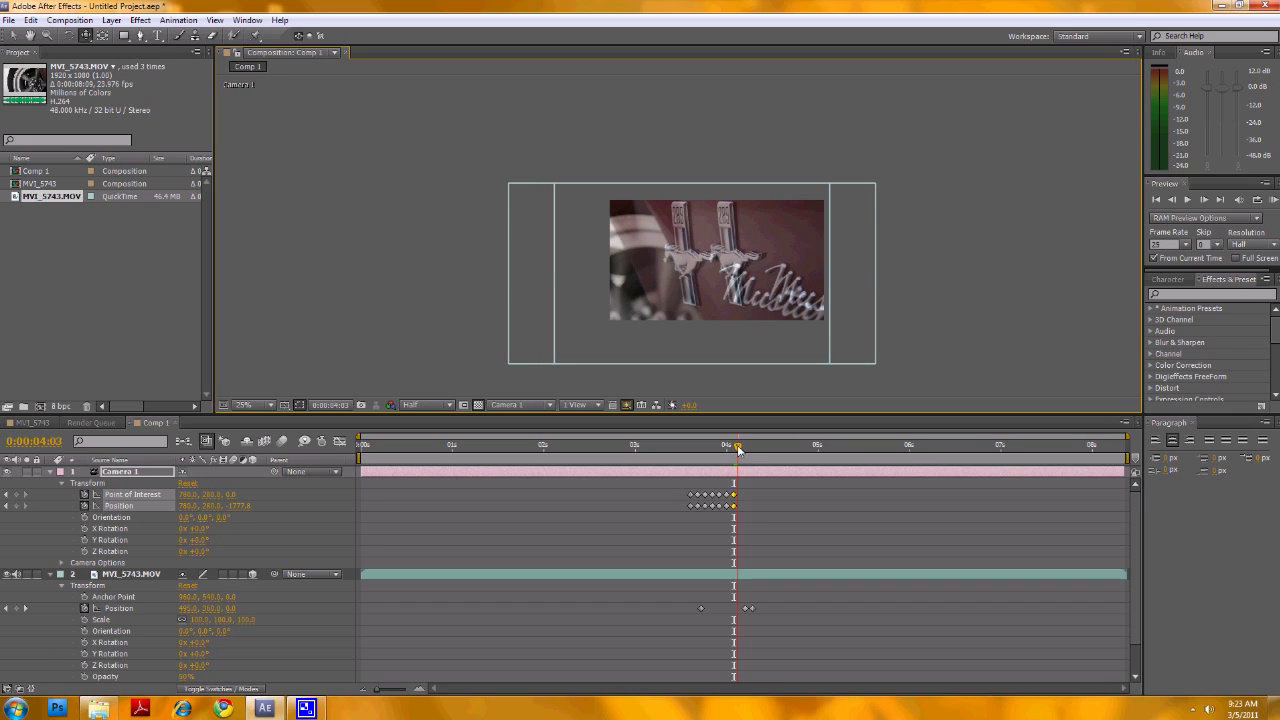
click(740, 449)
drag(694, 338, 730, 327)
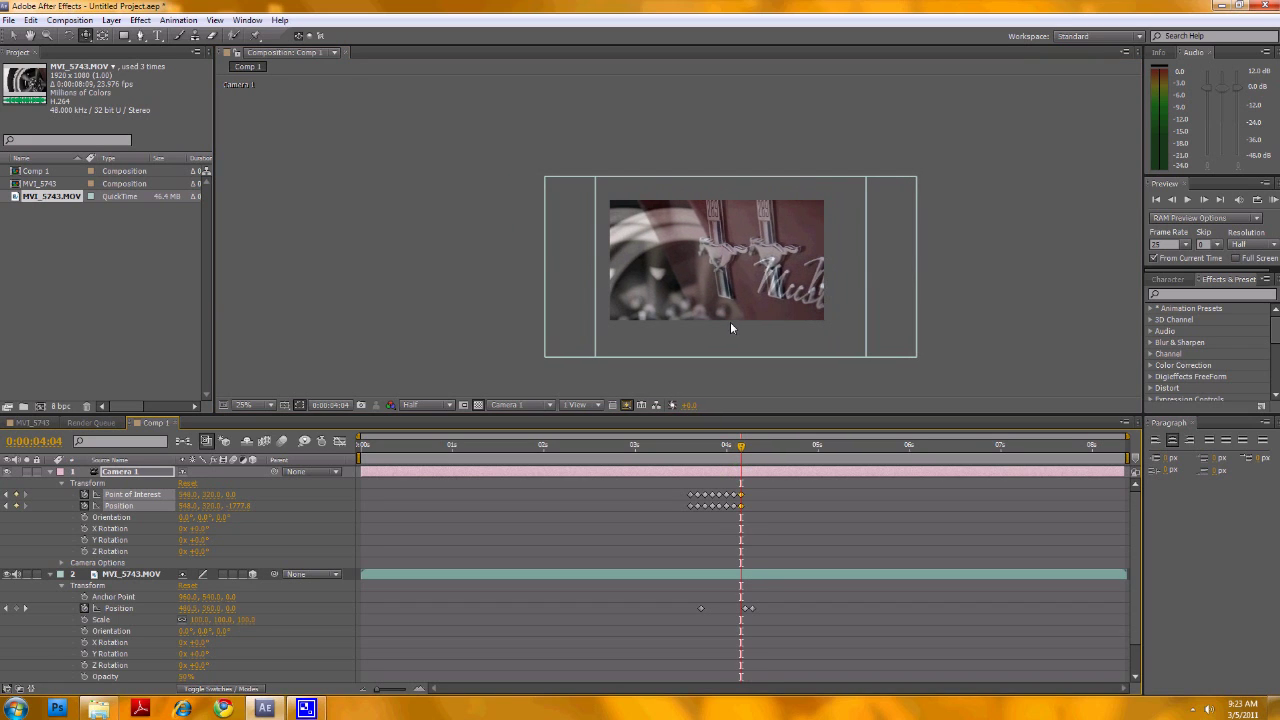
click(744, 449)
click(748, 449)
drag(683, 308, 649, 299)
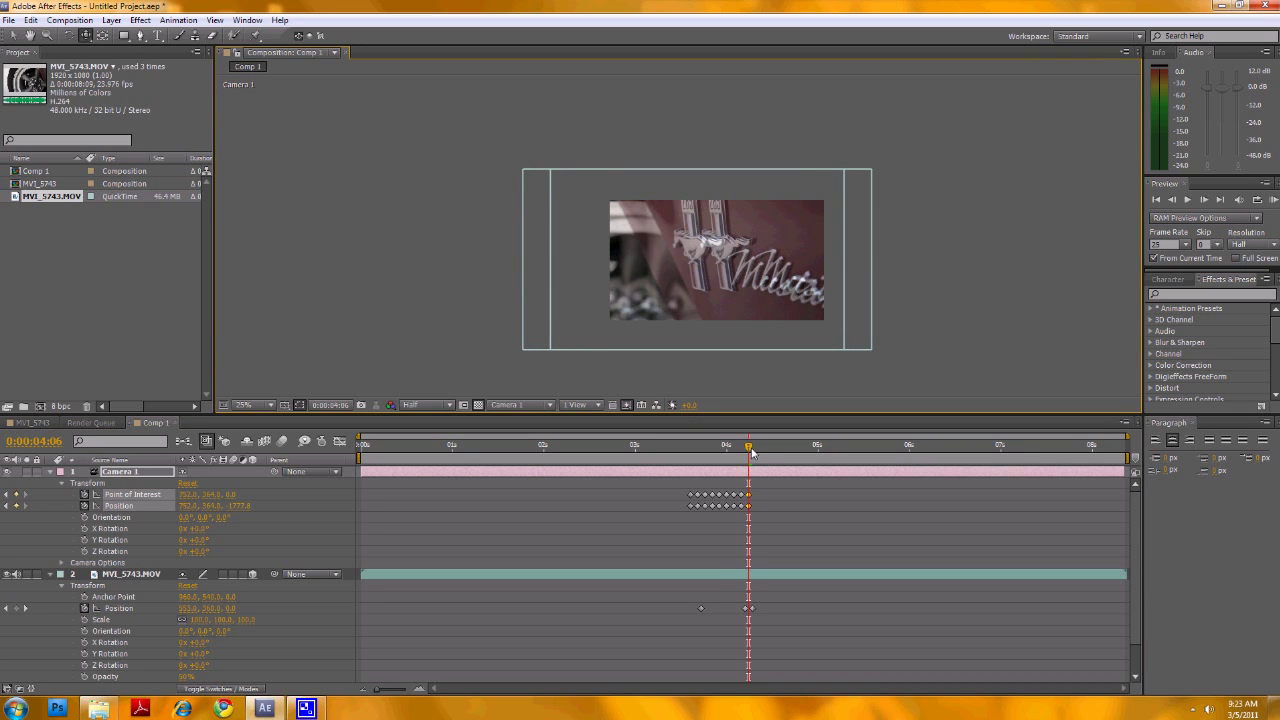